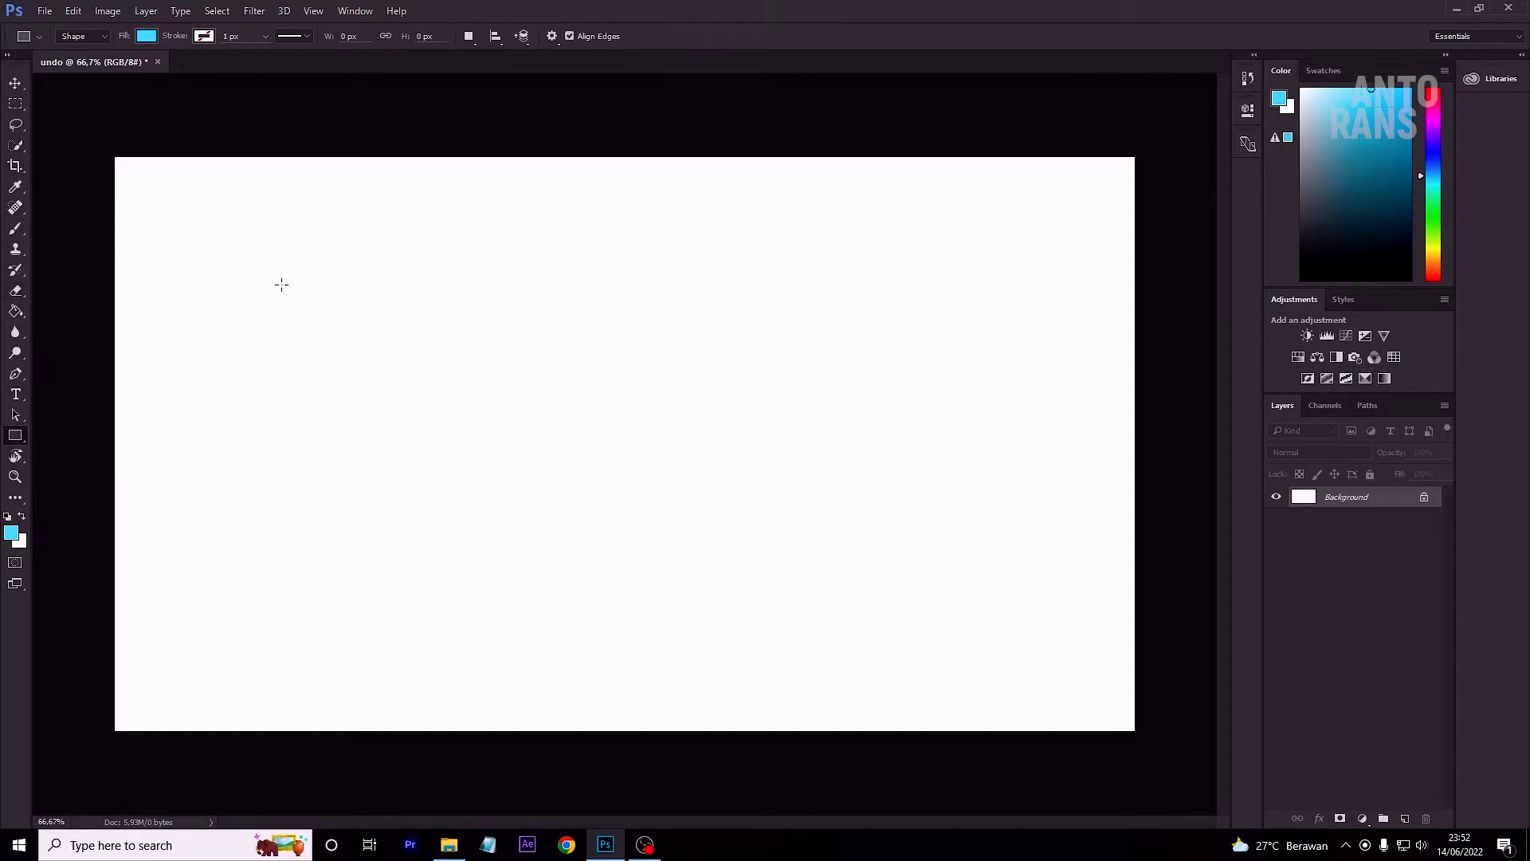
Draw seven blue rectangles across the canvas as Rectangle 1–7, then close the Properties panel.
left_click_drag(230, 218, 330, 307)
left_click_drag(220, 361, 346, 512)
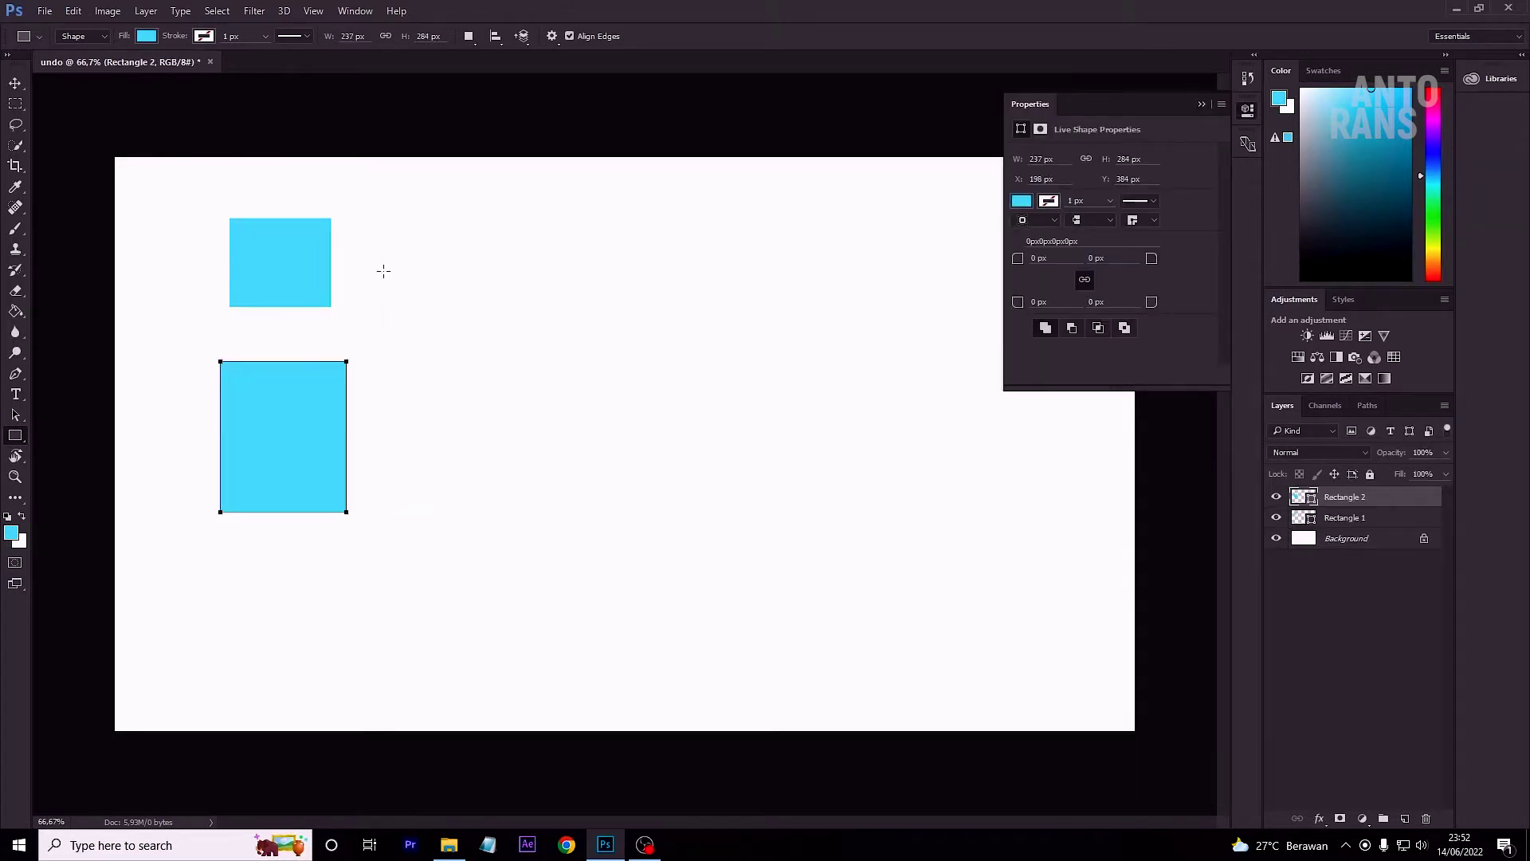
left_click_drag(377, 223, 542, 386)
left_click_drag(605, 223, 767, 414)
left_click_drag(499, 448, 630, 595)
left_click_drag(765, 468, 889, 583)
left_click_drag(817, 236, 906, 379)
left_click(1248, 111)
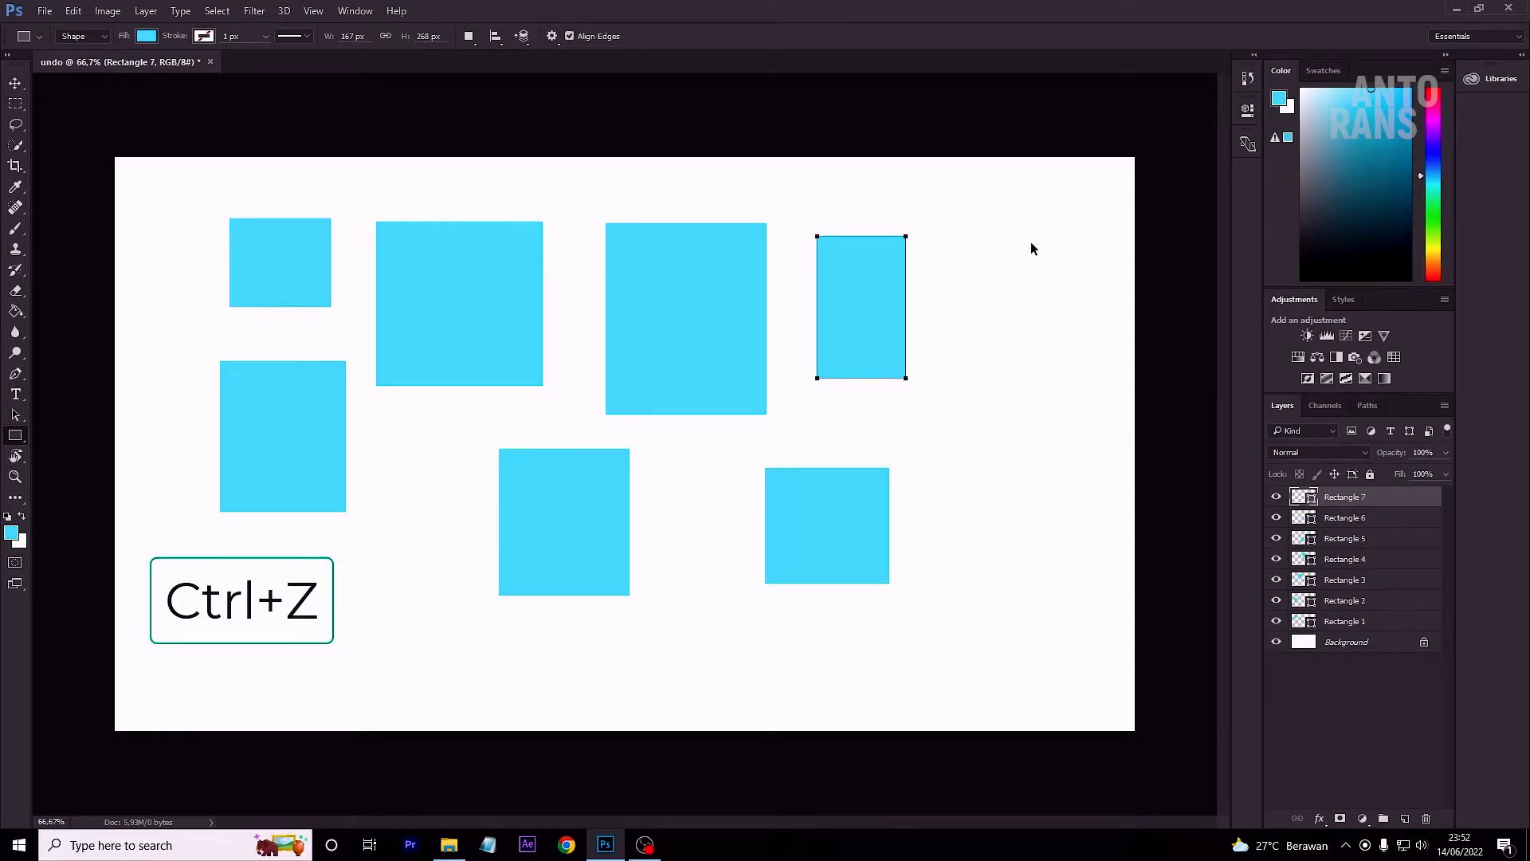
key("ctrl+z")
key("ctrl+z")
key("ctrl+z")
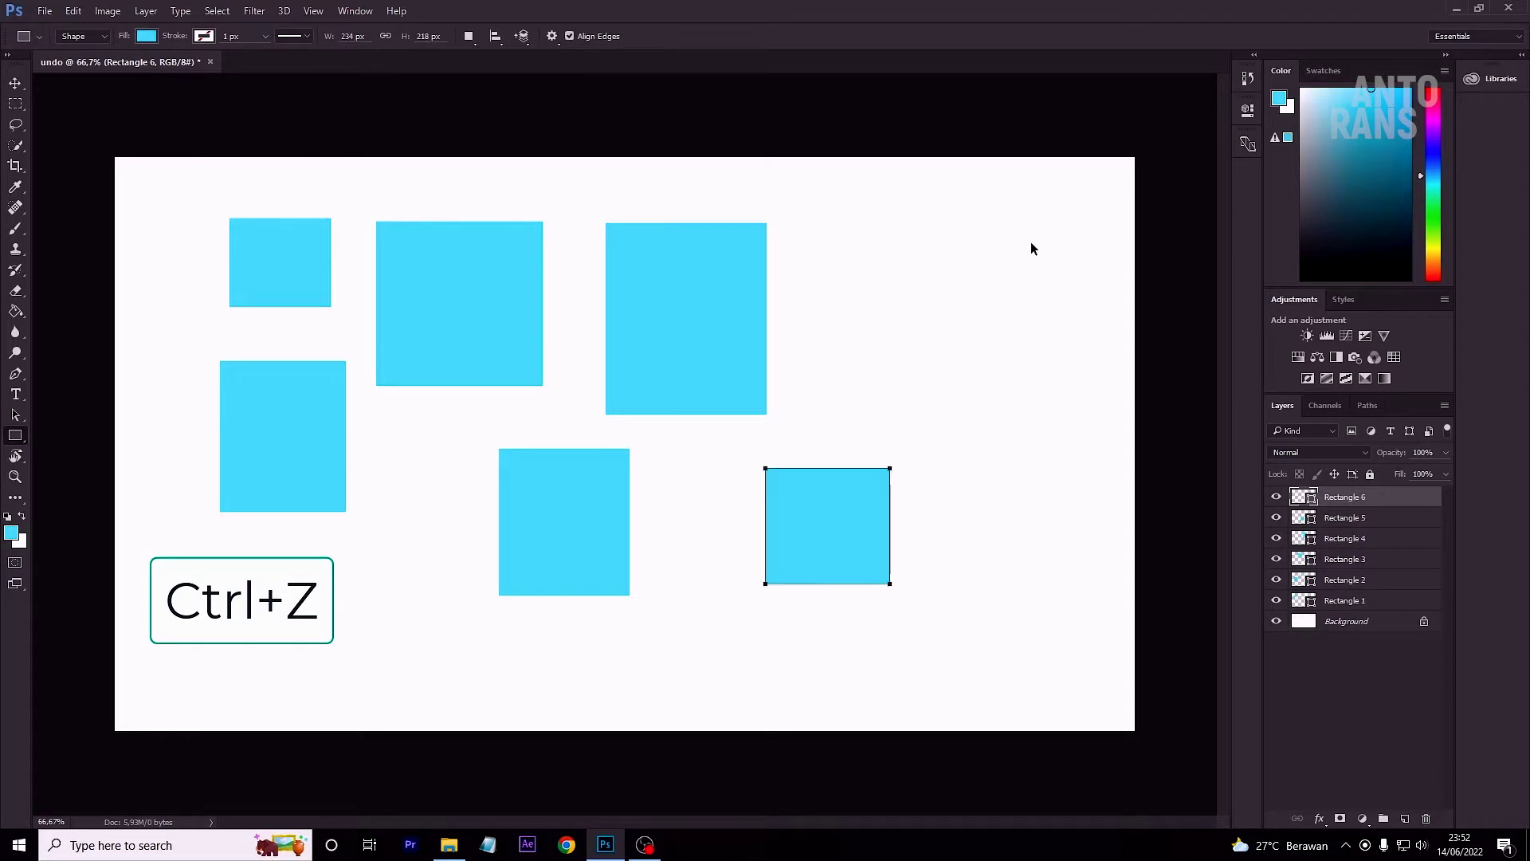
key("ctrl+z")
key("ctrl+z")
key("ctrl+z")
key("ctrl+z")
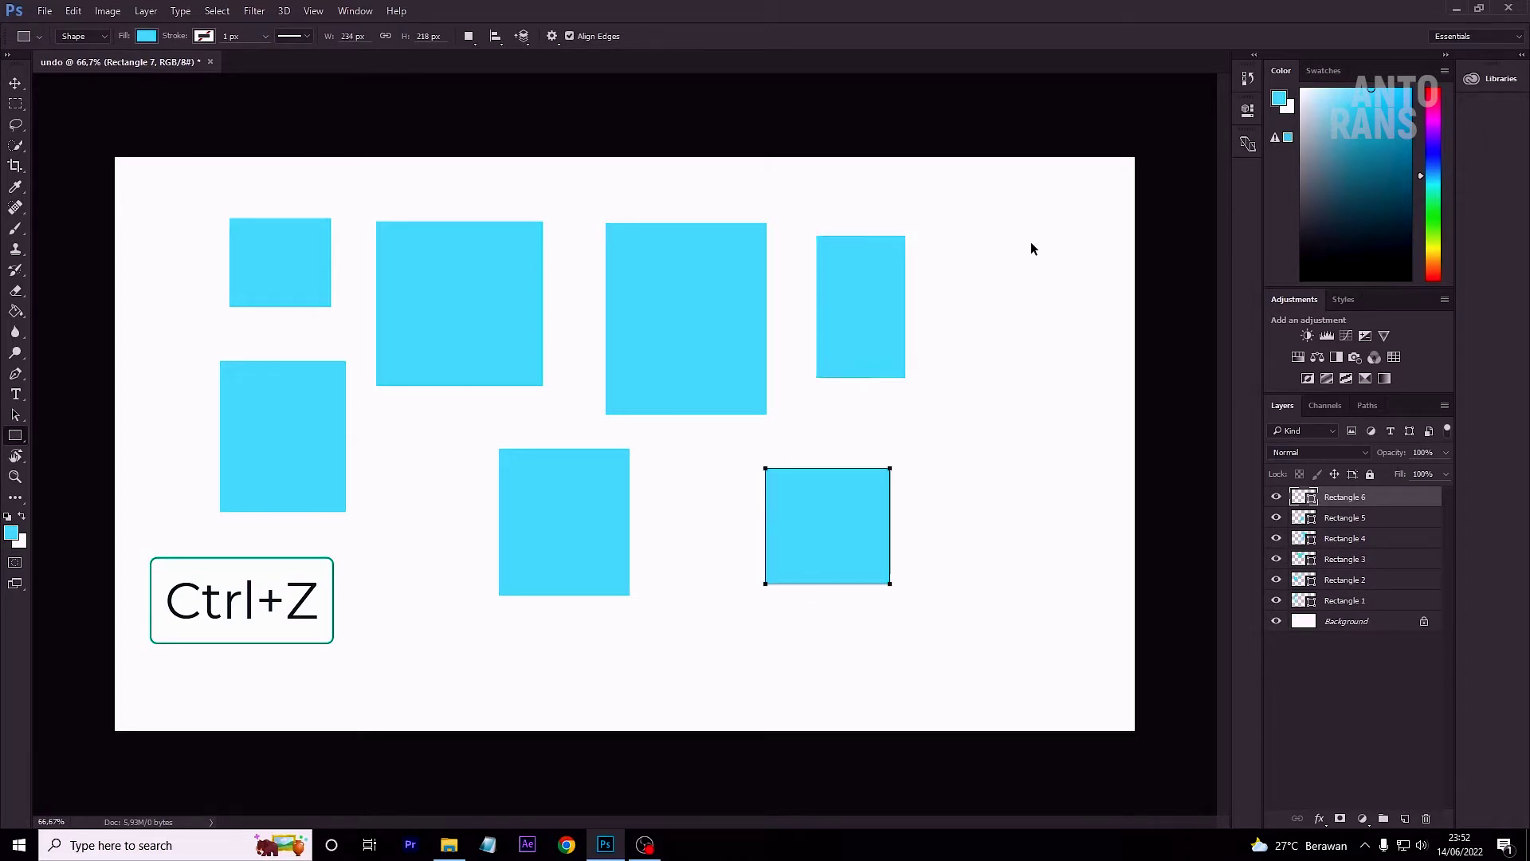
key("ctrl+z")
key("ctrl+z")
key("ctrl+z")
key("ctrl+z")
key("ctrl+z")
key("ctrl+z")
key("ctrl+z")
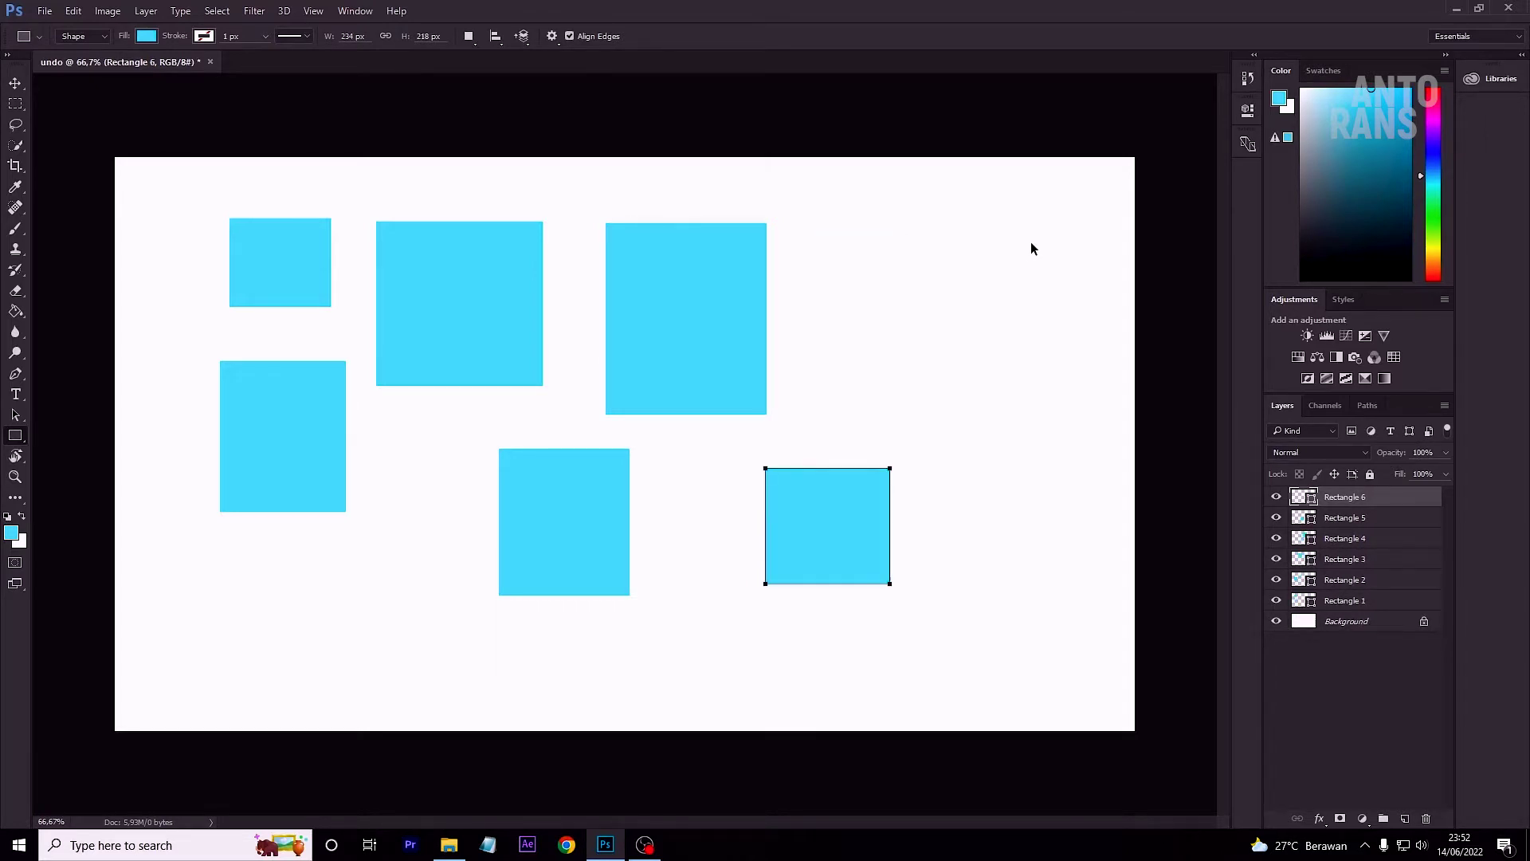
key("ctrl+z")
key("ctrl+z")
key("ctrl+z")
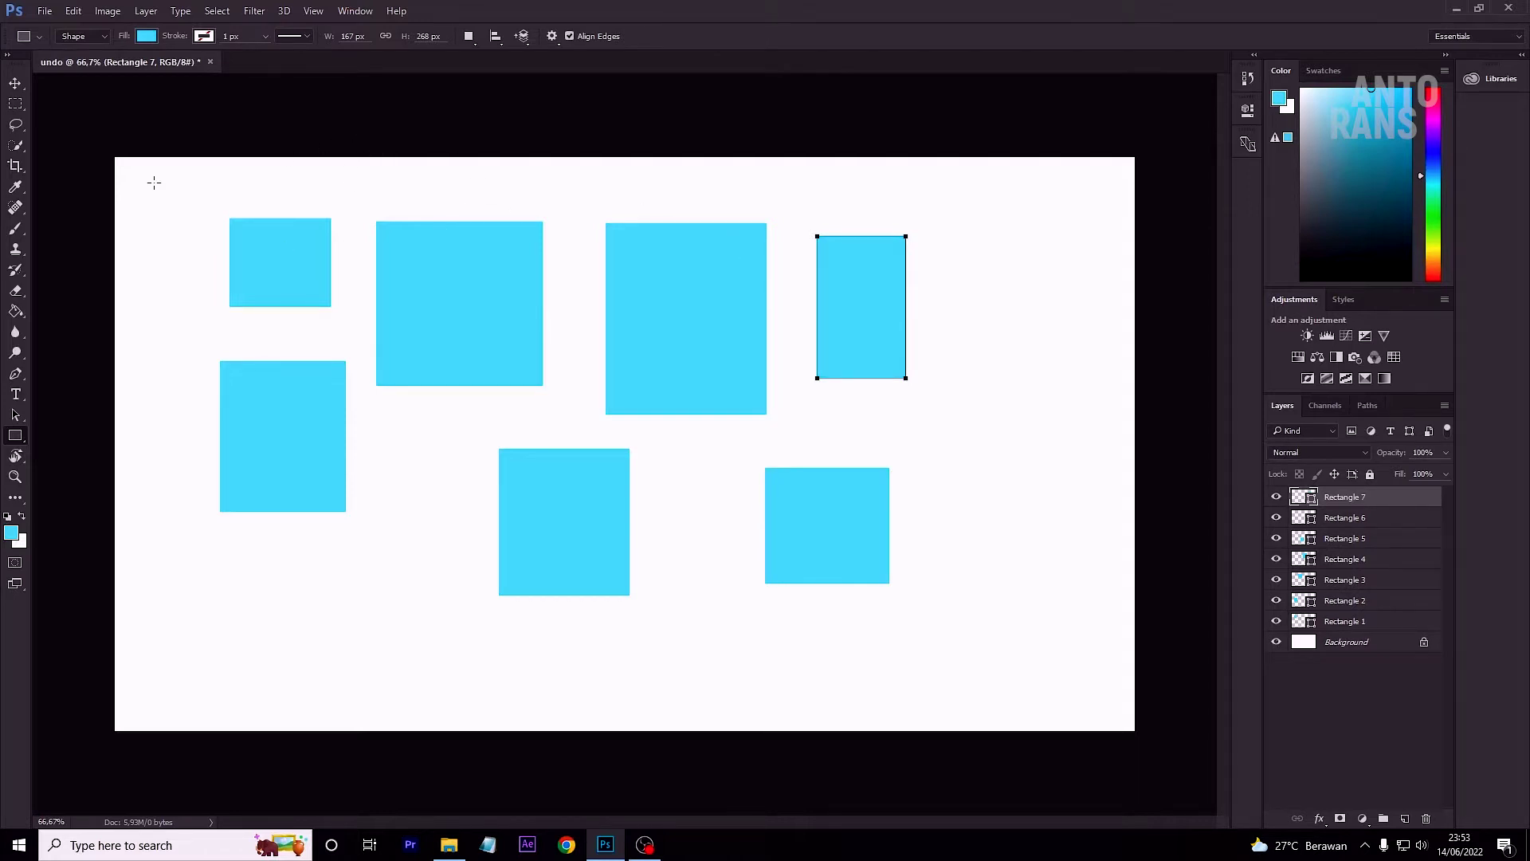
Look up Step Backward in the Edit menu, then step back with Alt+Ctrl+Z to remove four rectangles.
left_click(66, 11)
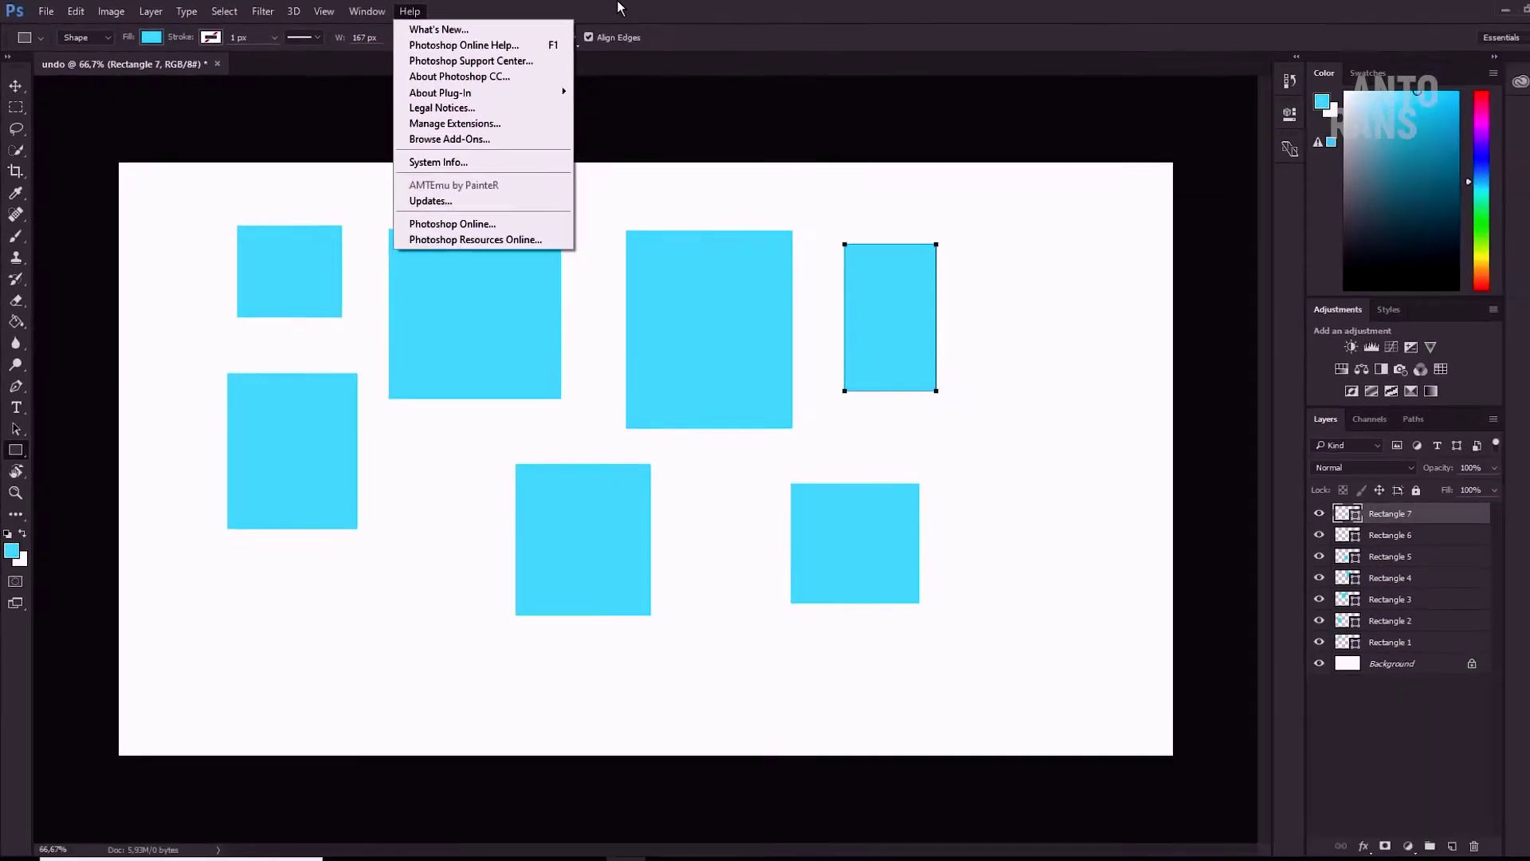
left_click(575, 260)
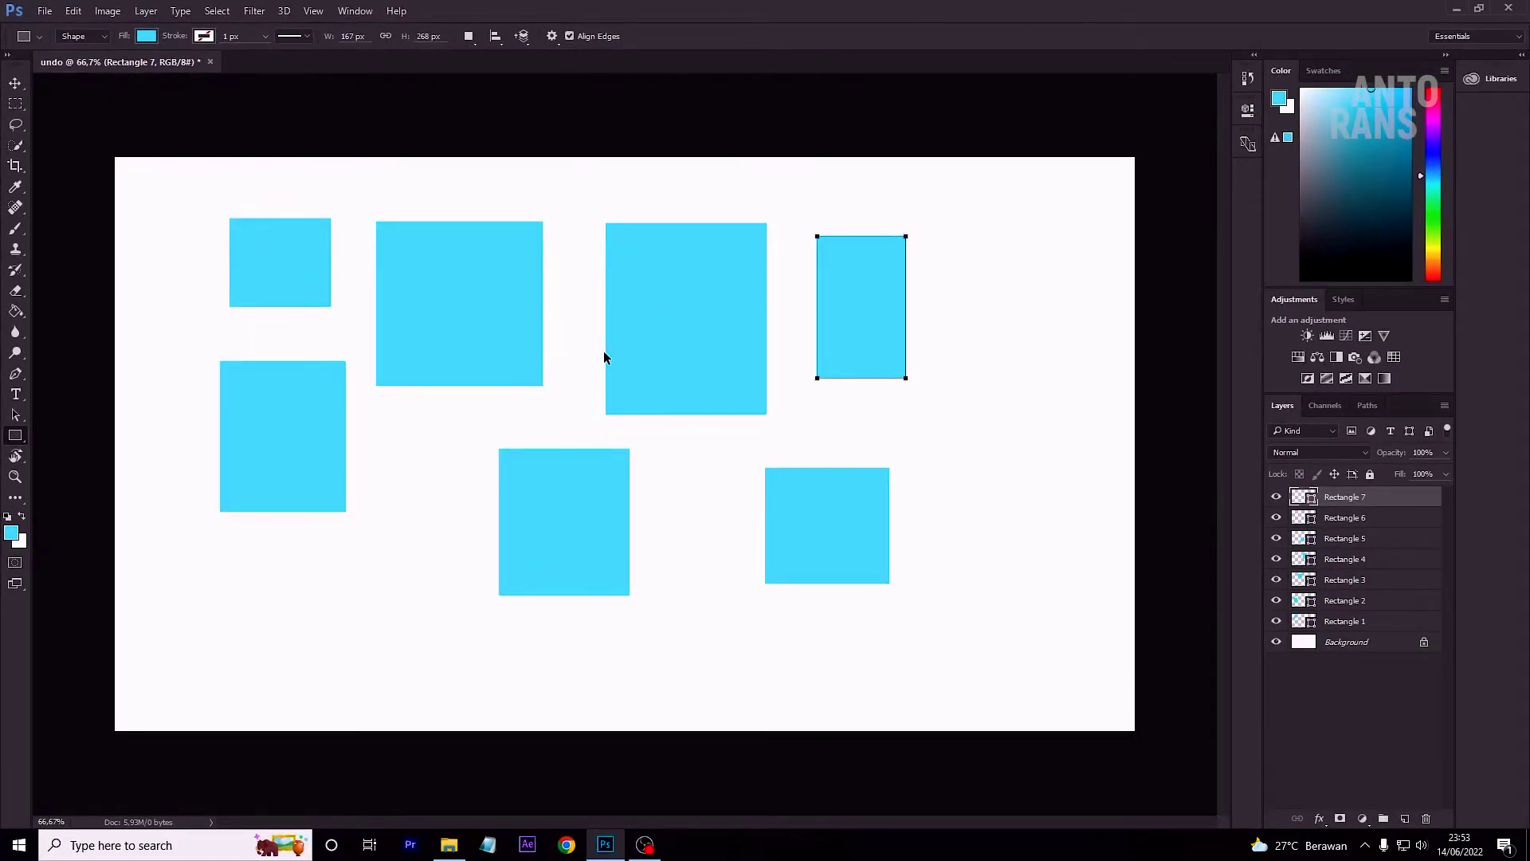
key("ctrl+alt+z")
key("ctrl+alt+z")
key("ctrl+alt+z")
key("ctrl+alt+z")
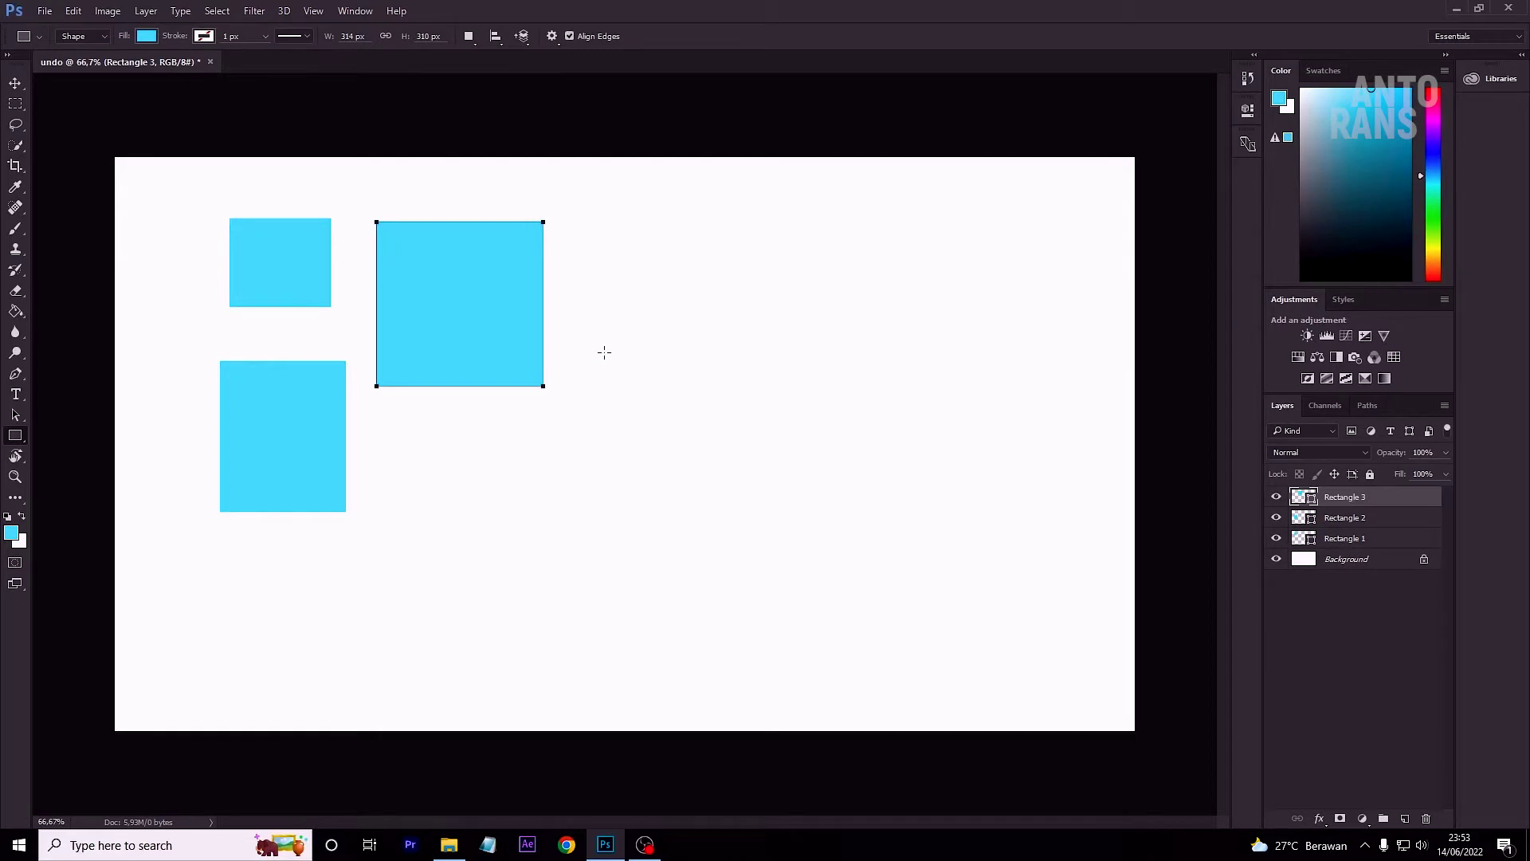
Redraw rectangles until eight are on the canvas, then open the Edit menu.
left_click_drag(820, 247, 901, 358)
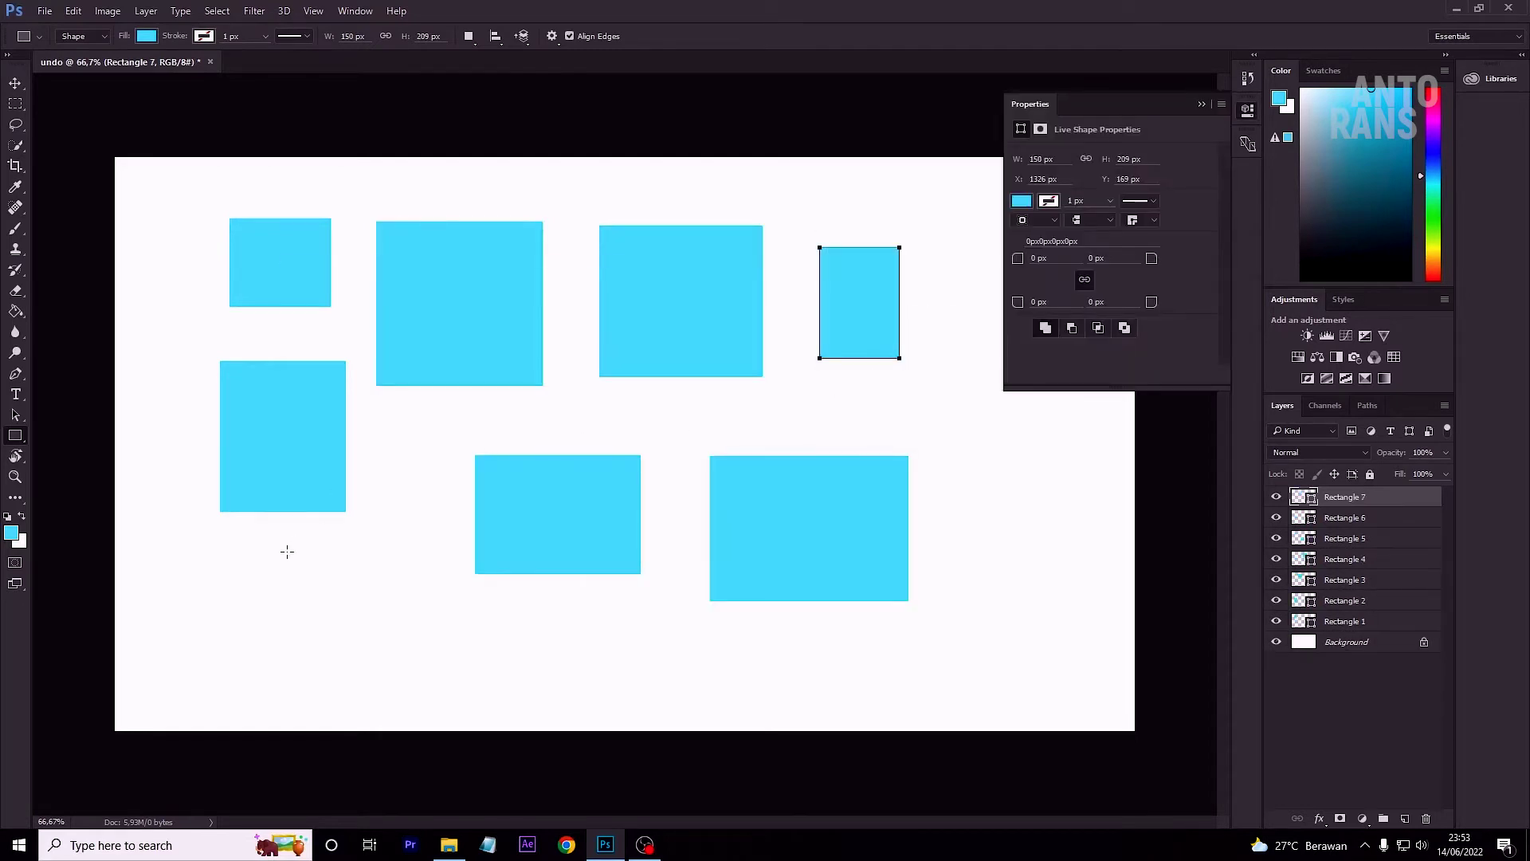
left_click_drag(237, 561, 378, 675)
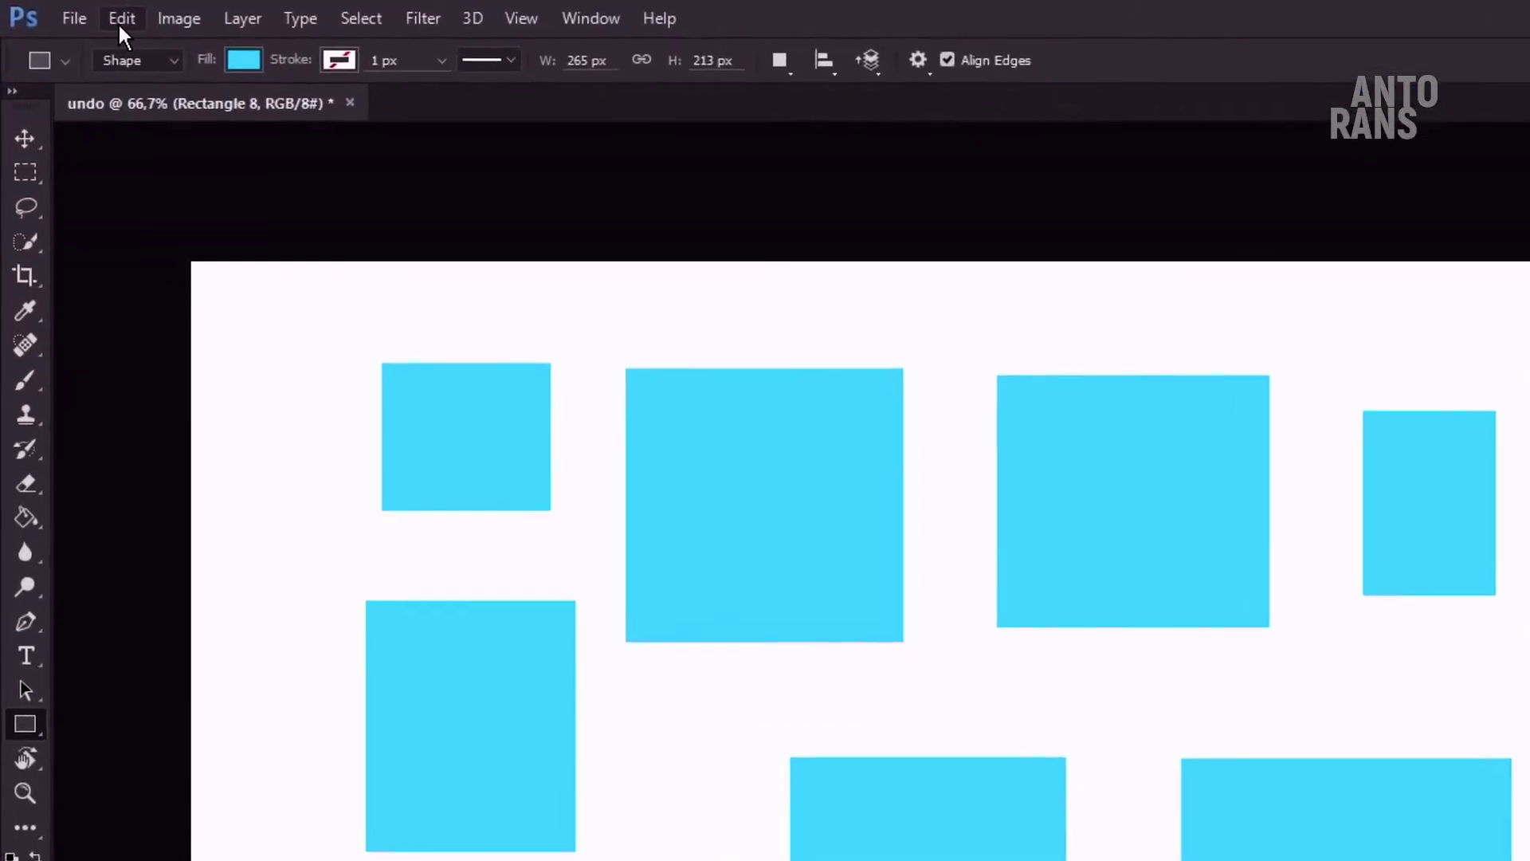
left_click(73, 10)
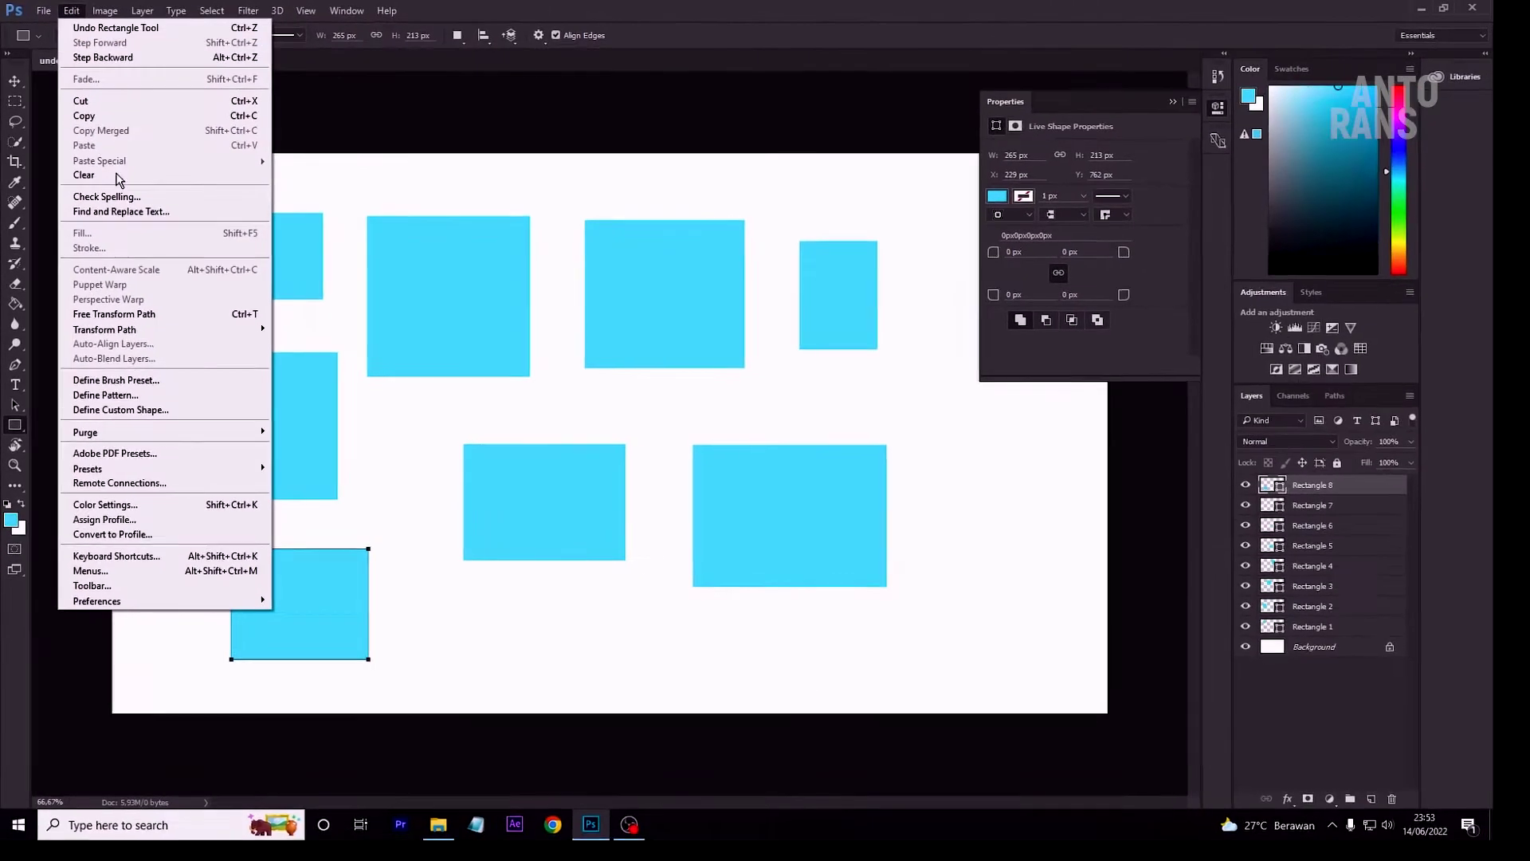
In Keyboard Shortcuts, give Undo/Redo Alt+Ctrl+Z and Step Backward Ctrl+Z, then accept and save.
left_click(173, 558)
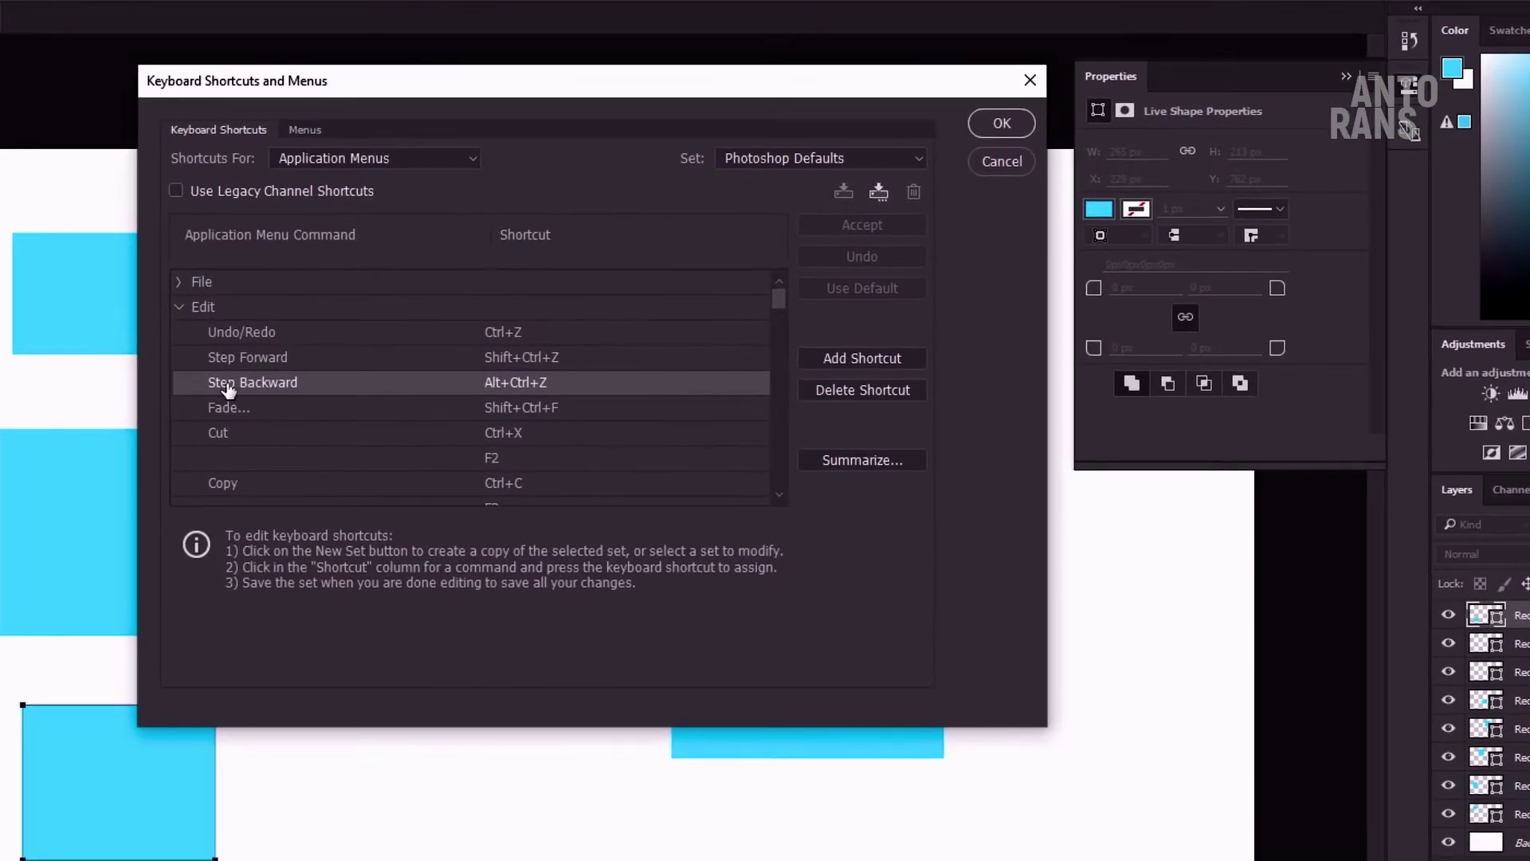
left_click(507, 332)
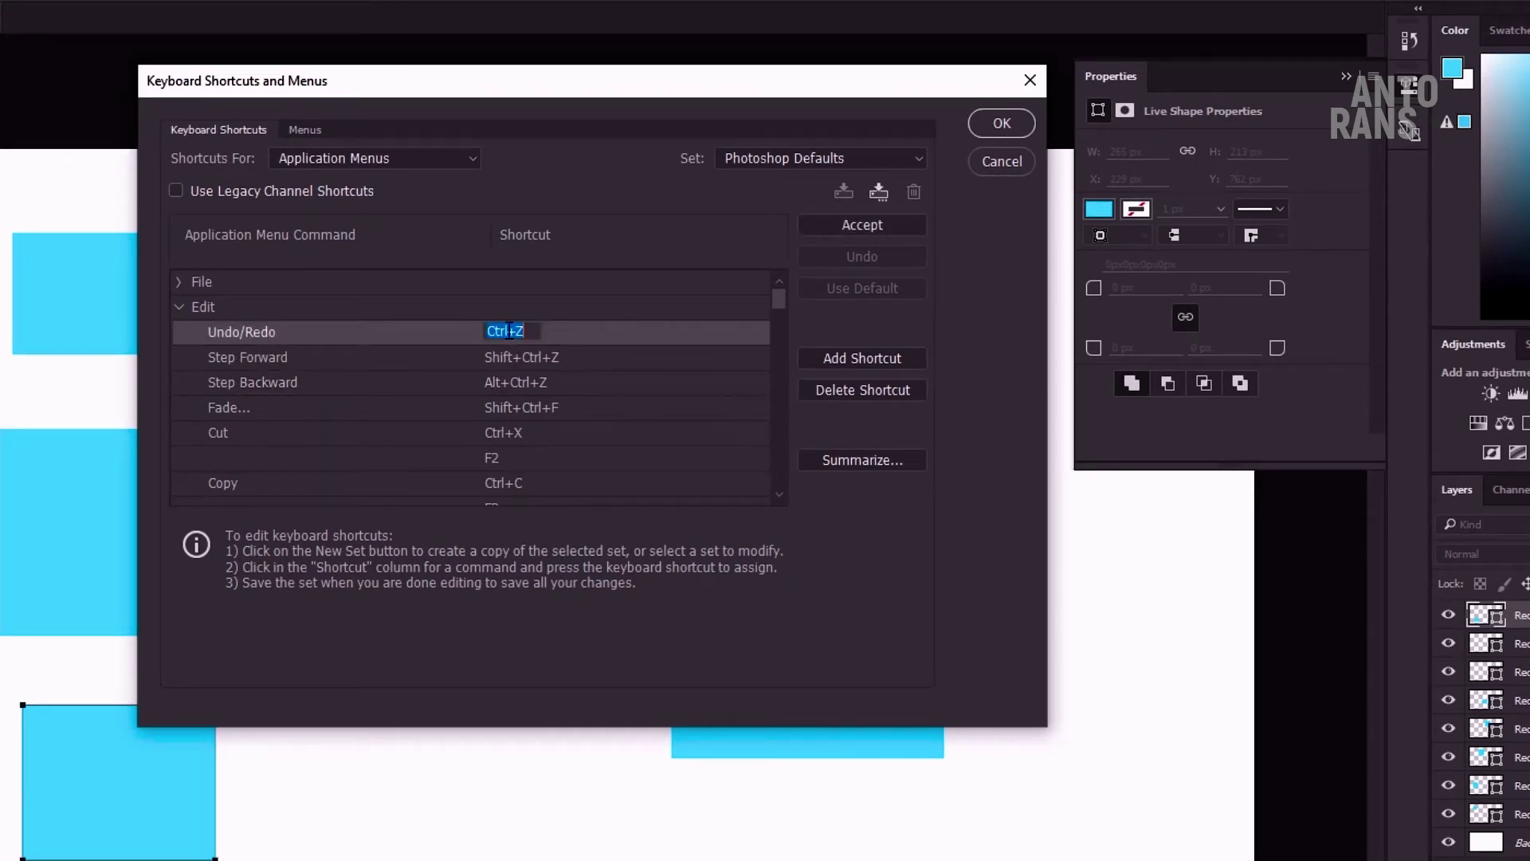
key("alt")
key("ctrl+alt+z")
left_click(507, 382)
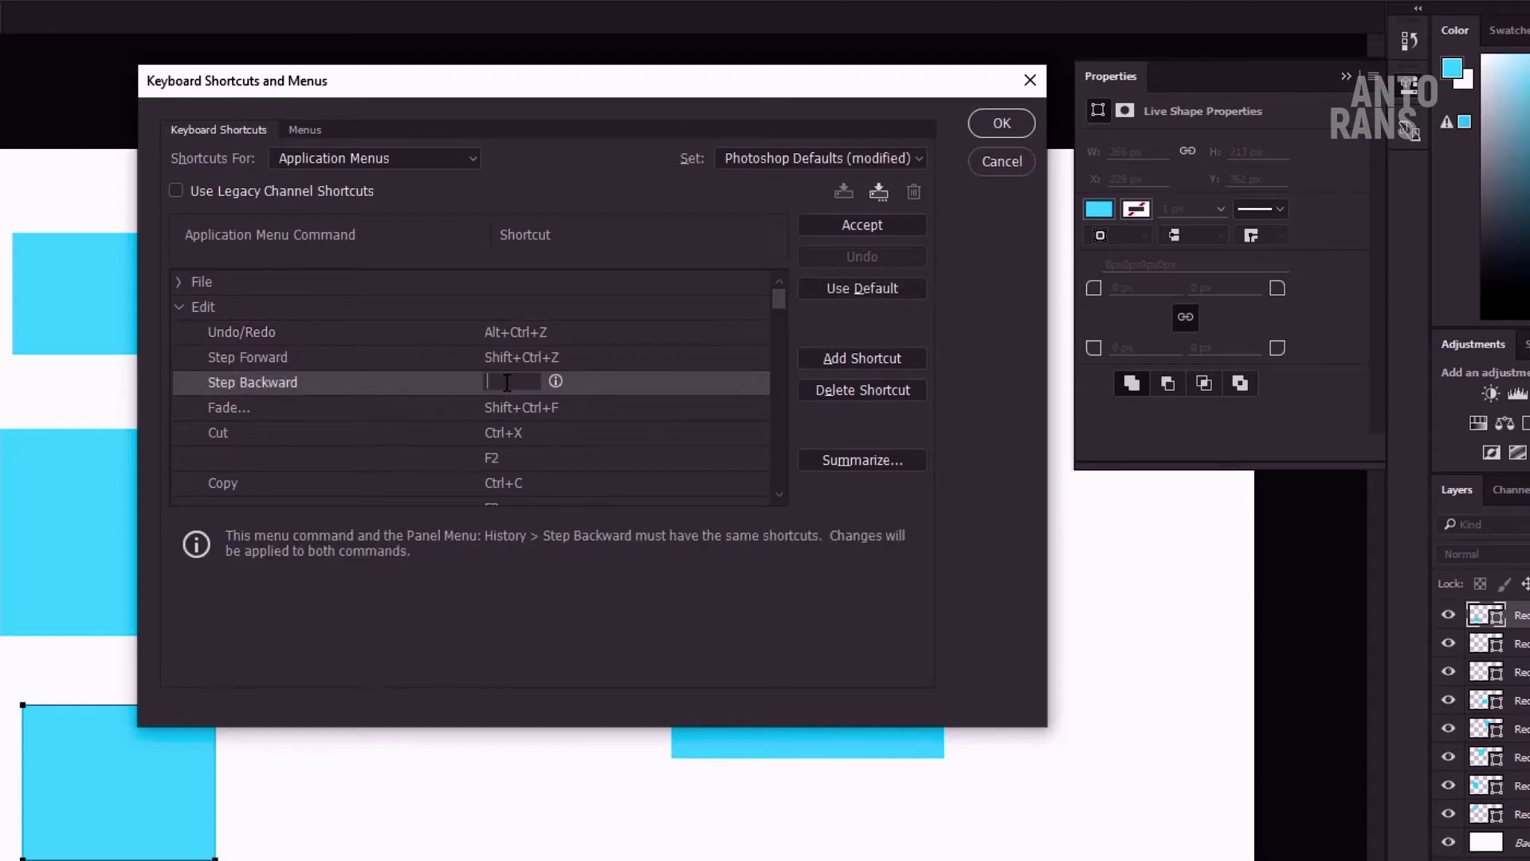
key("ctrl+z")
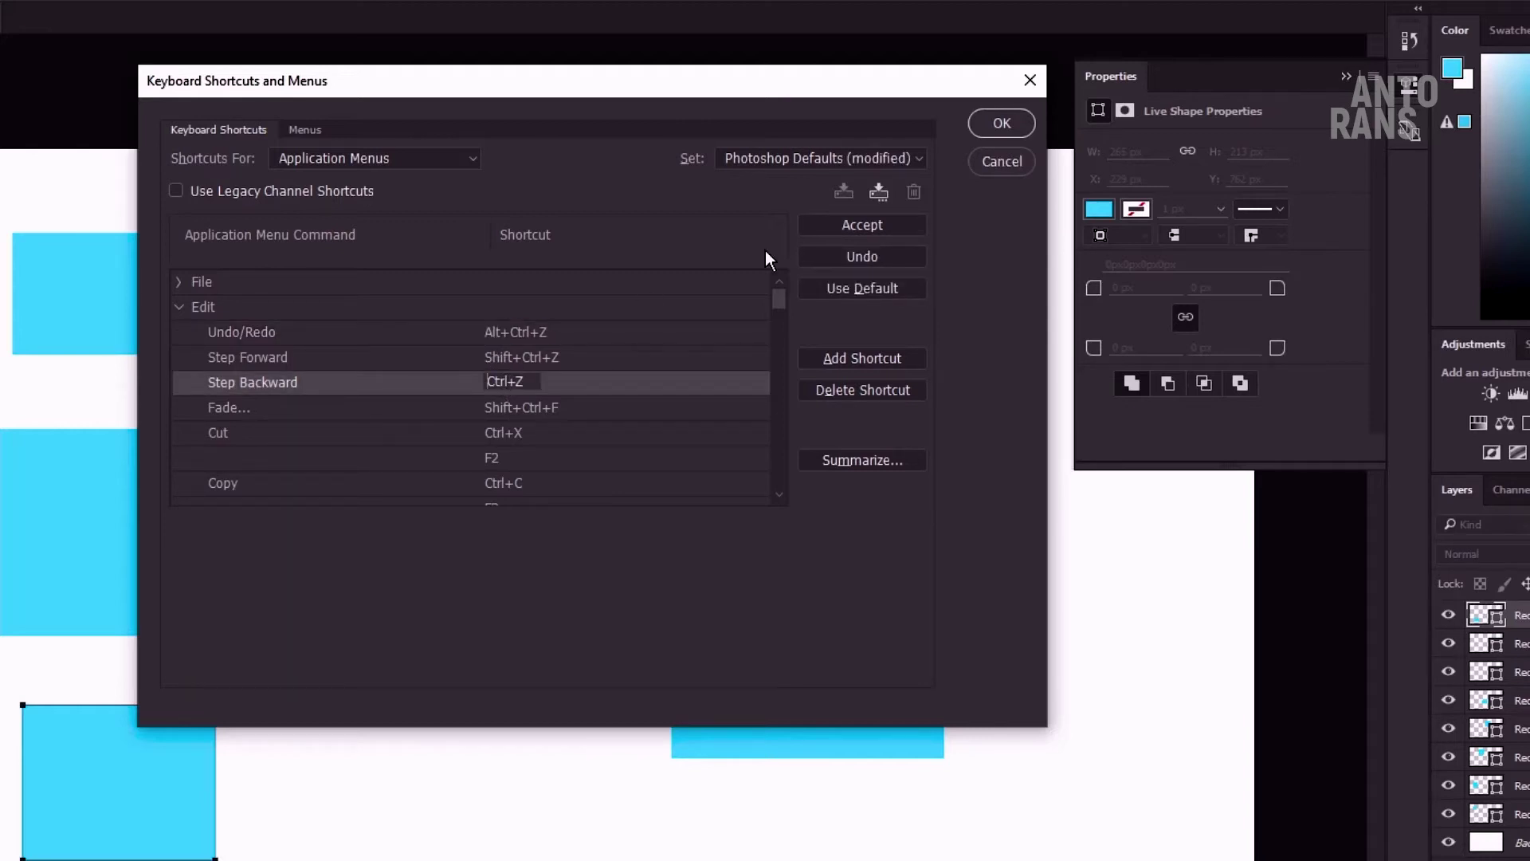
left_click(874, 227)
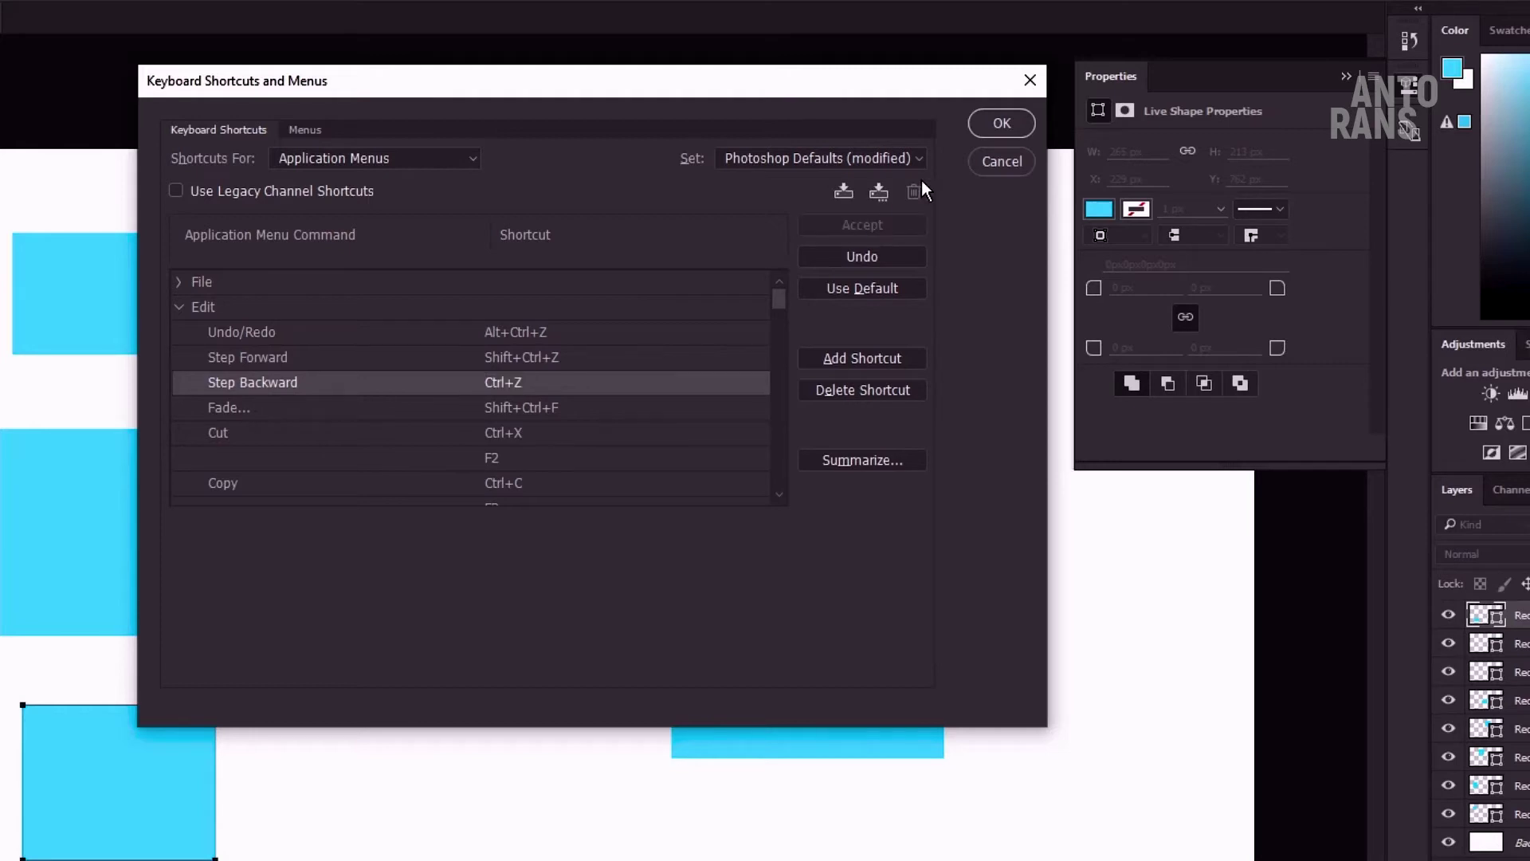
left_click(1000, 123)
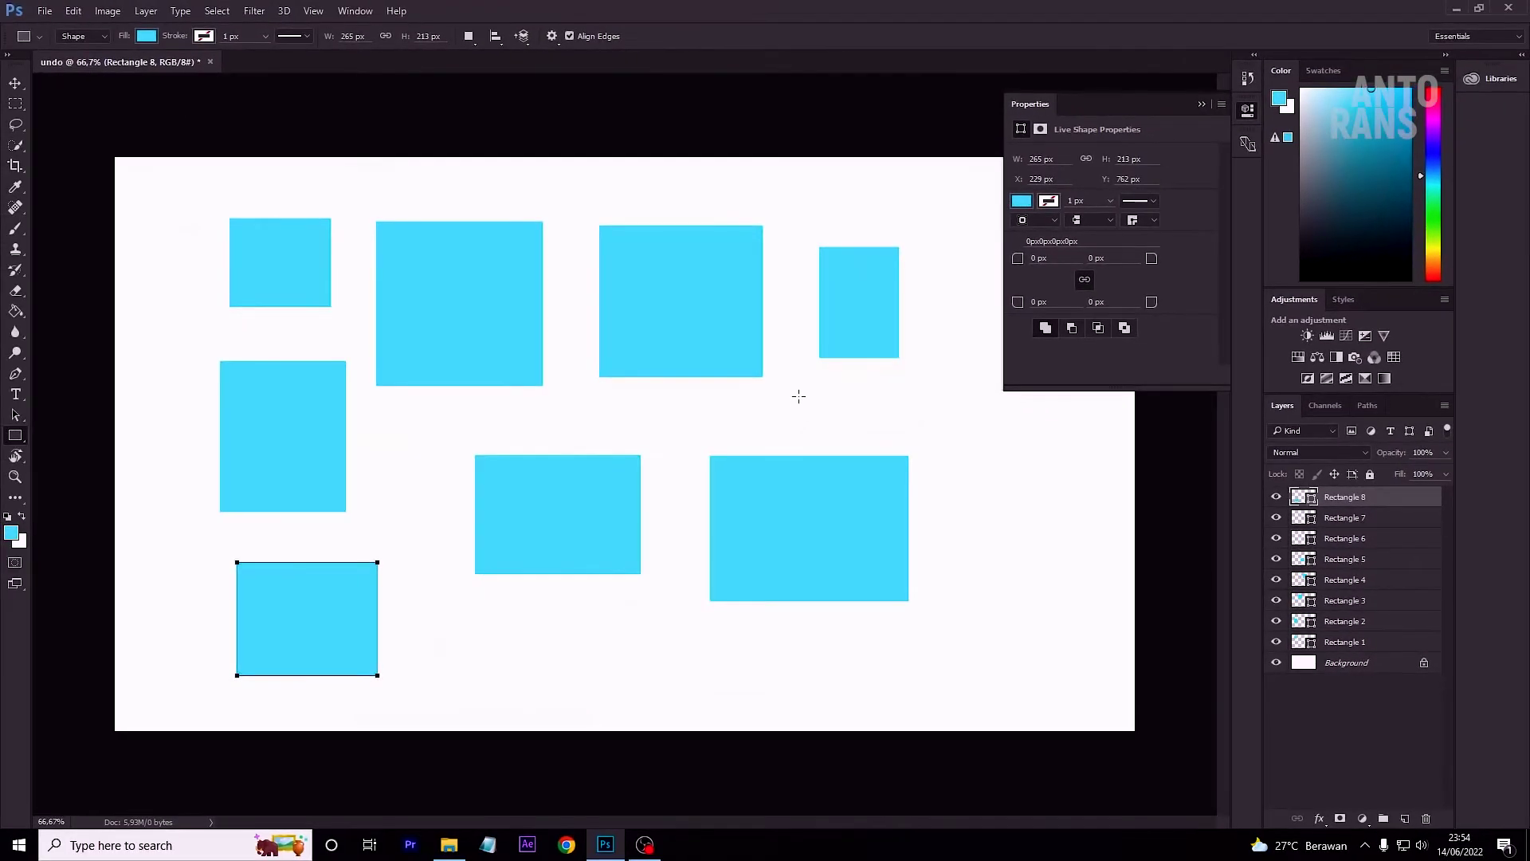
Draw a test rectangle, then undo it and three more rectangles with Ctrl+Z.
left_click_drag(798, 396, 946, 449)
key("ctrl+z")
key("ctrl+z")
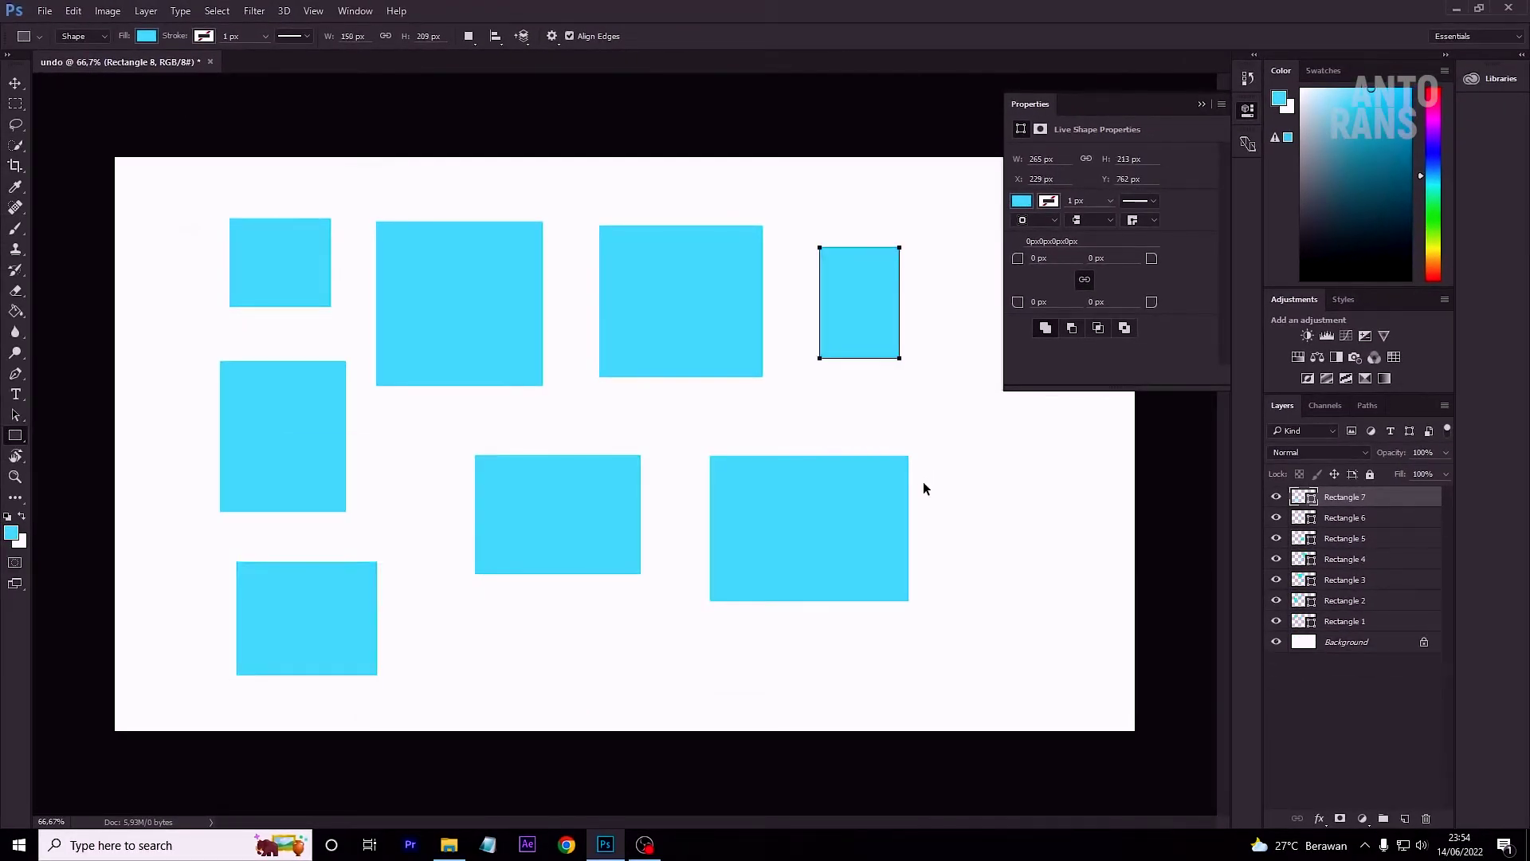
key("ctrl+z")
key("ctrl+z")
key("ctrl+z")
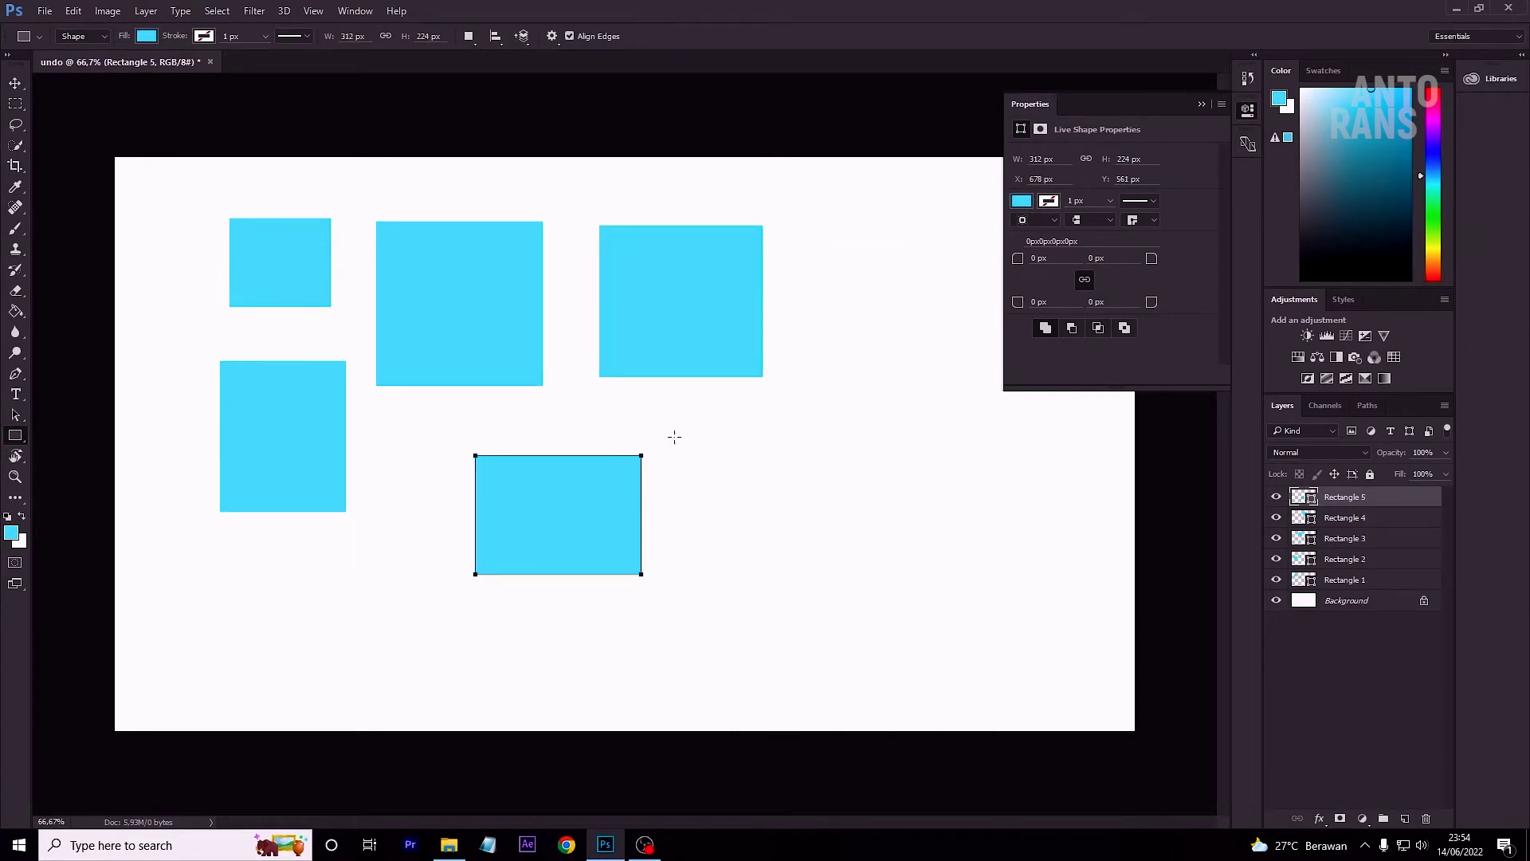
Draw seven new rectangles, step back through the last five, and open the Edit menu to check the shortcut.
left_click_drag(668, 406, 781, 526)
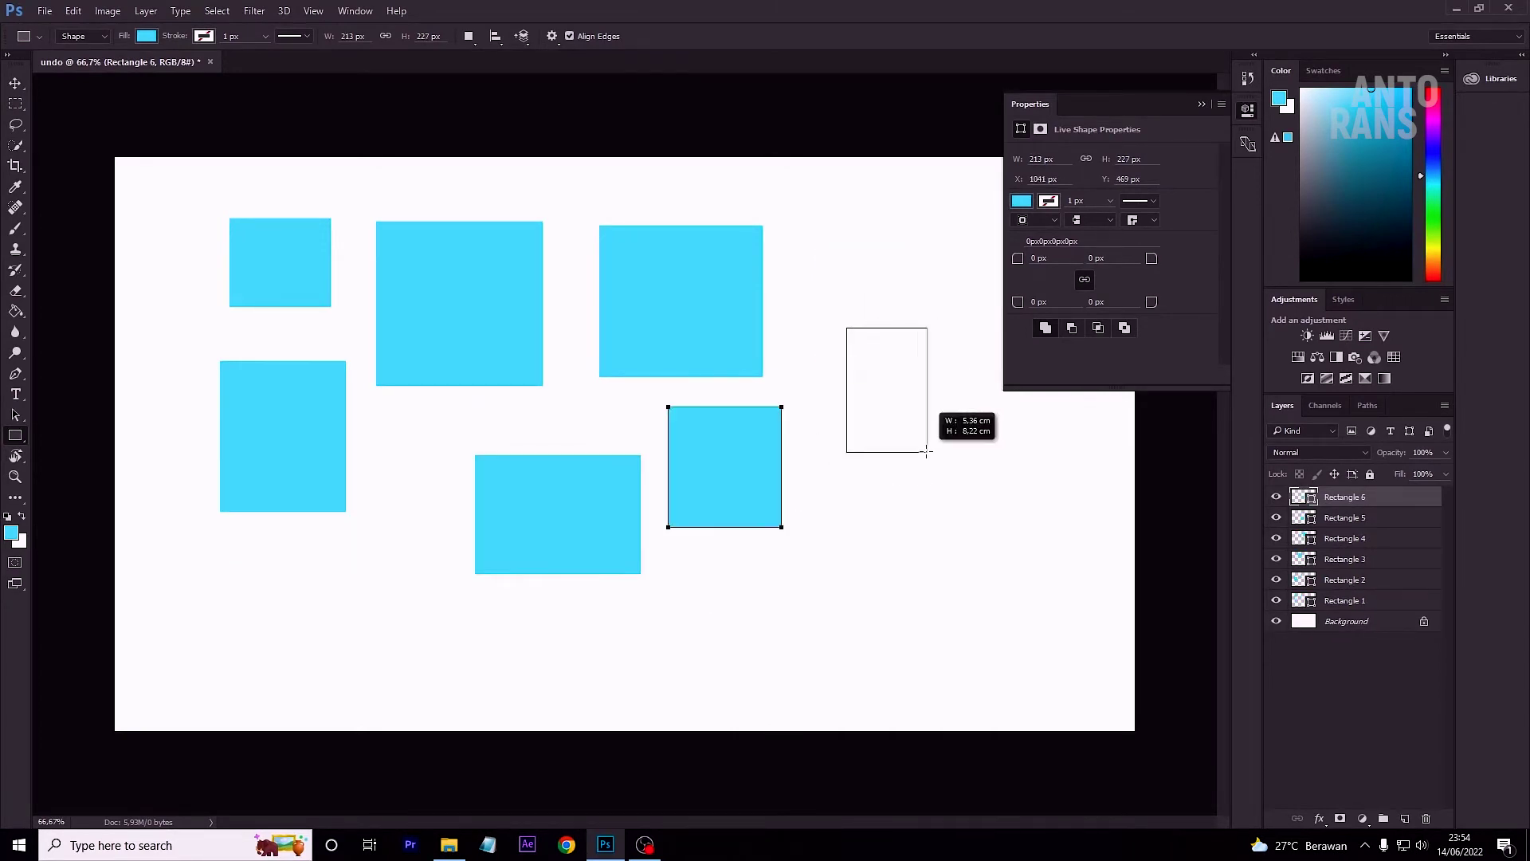
left_click_drag(846, 327, 927, 451)
left_click_drag(868, 495, 953, 579)
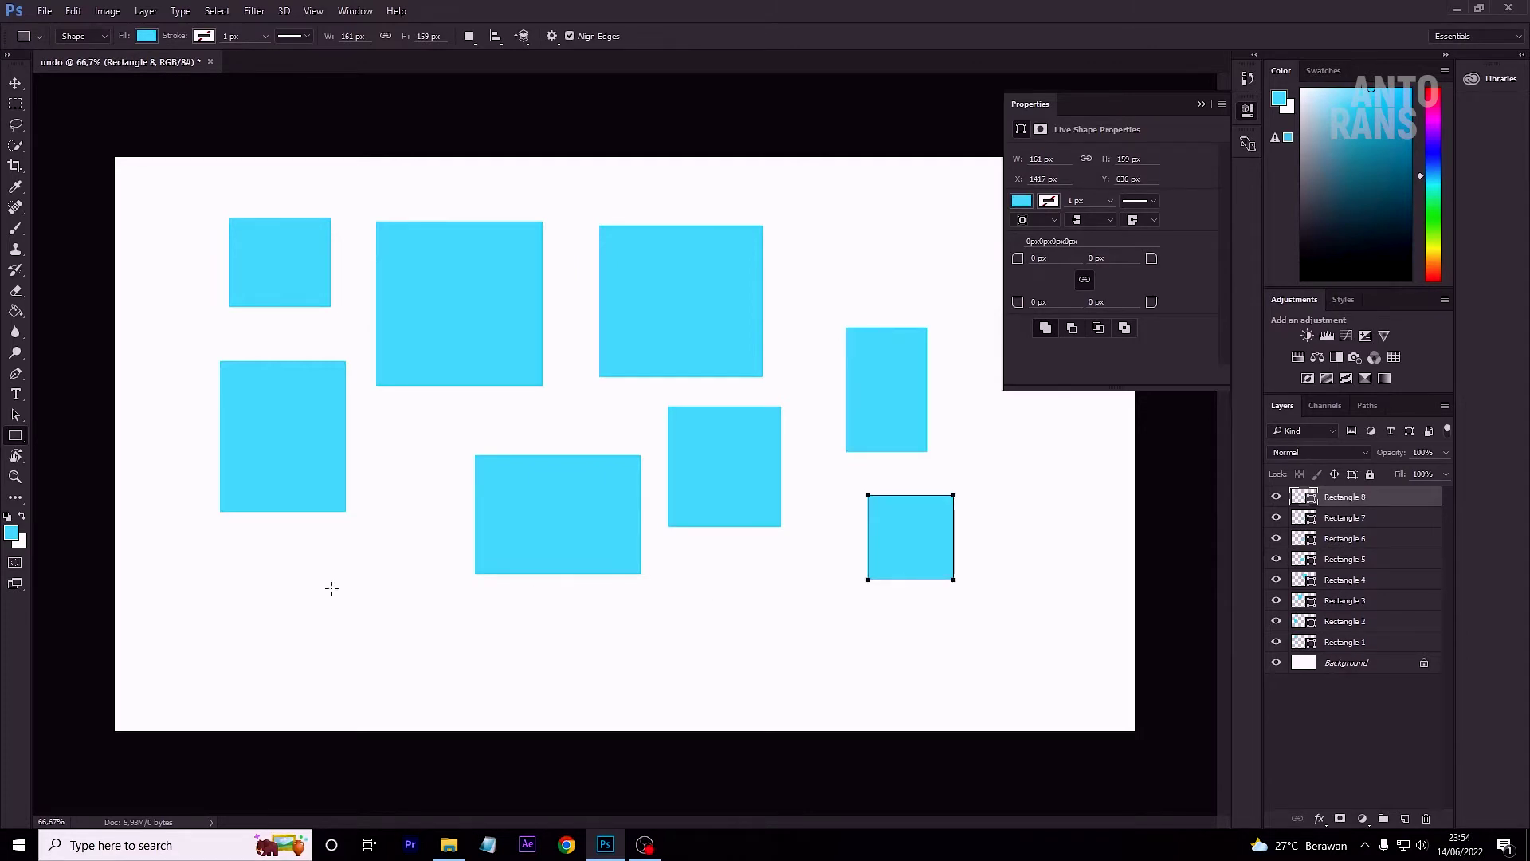
left_click_drag(232, 575, 337, 626)
left_click_drag(811, 192, 883, 265)
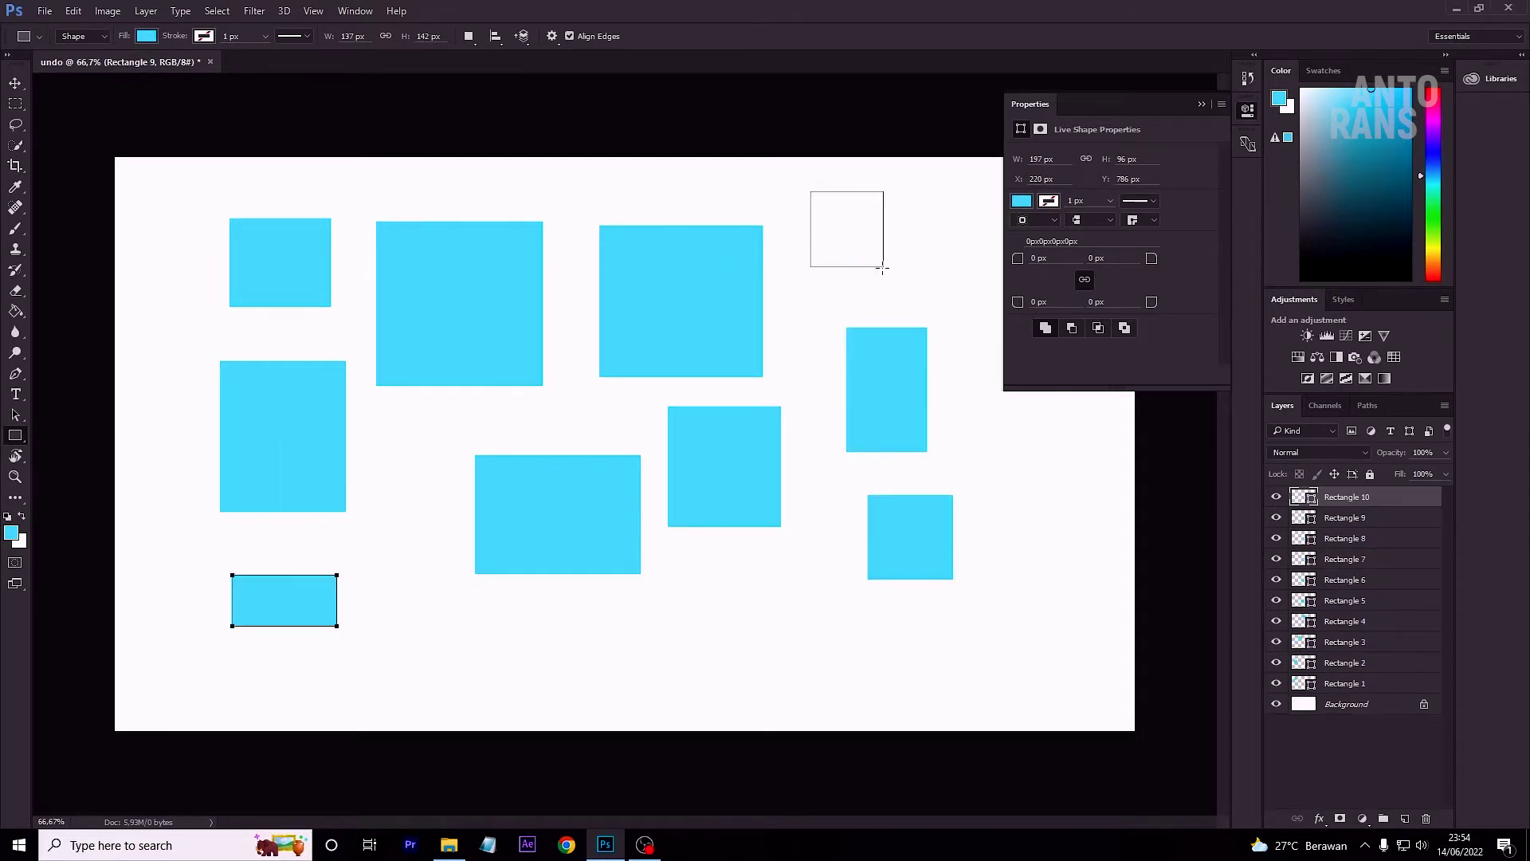
left_click_drag(788, 332, 928, 429)
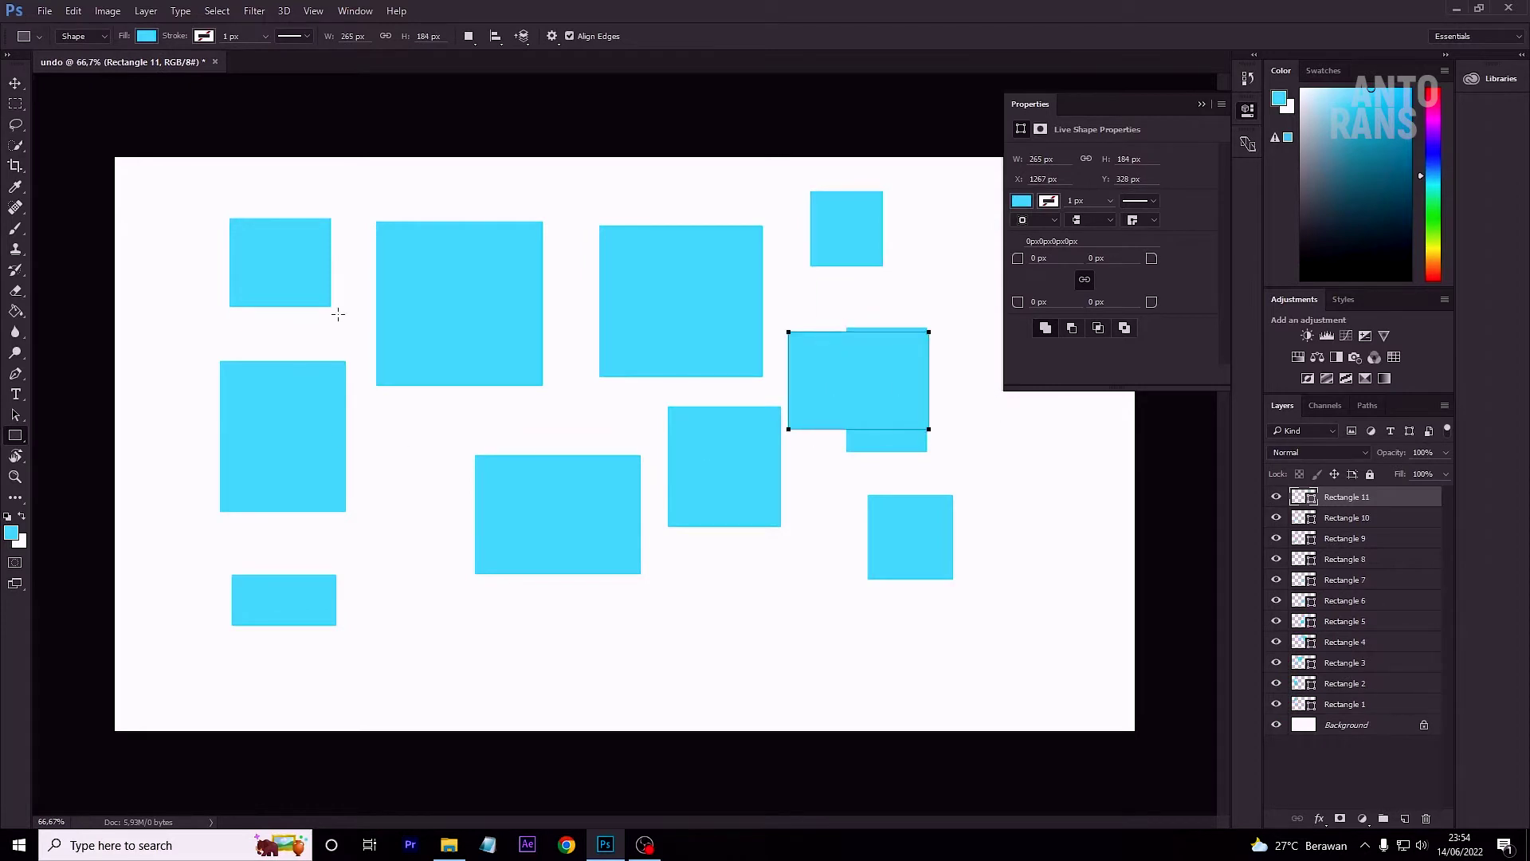
left_click_drag(643, 542, 788, 629)
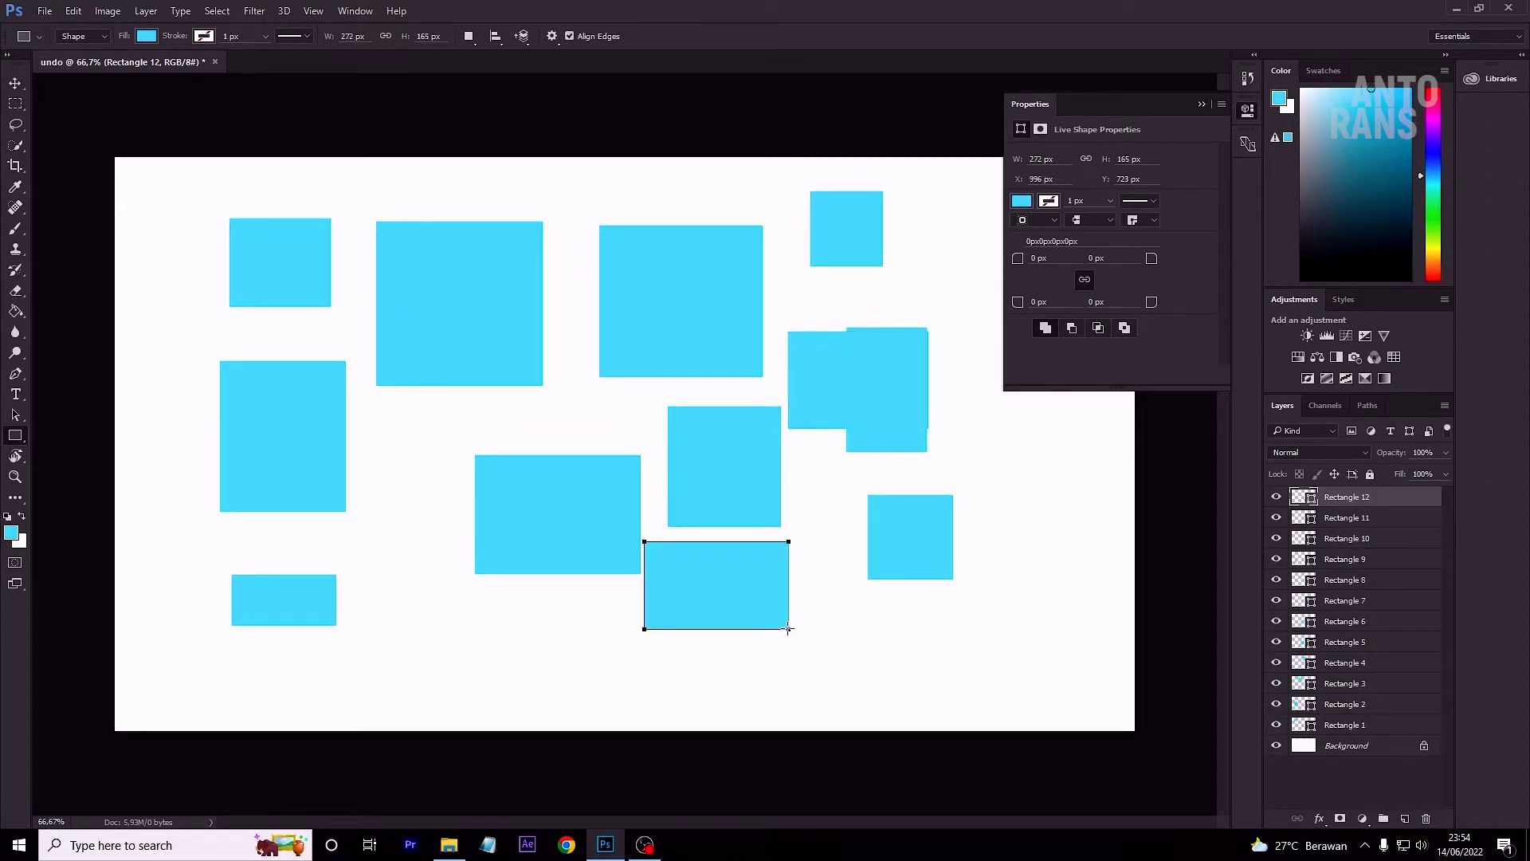
key("ctrl+alt+z")
key("ctrl+alt+z")
key("ctrl+alt+z")
key("ctrl+alt+z")
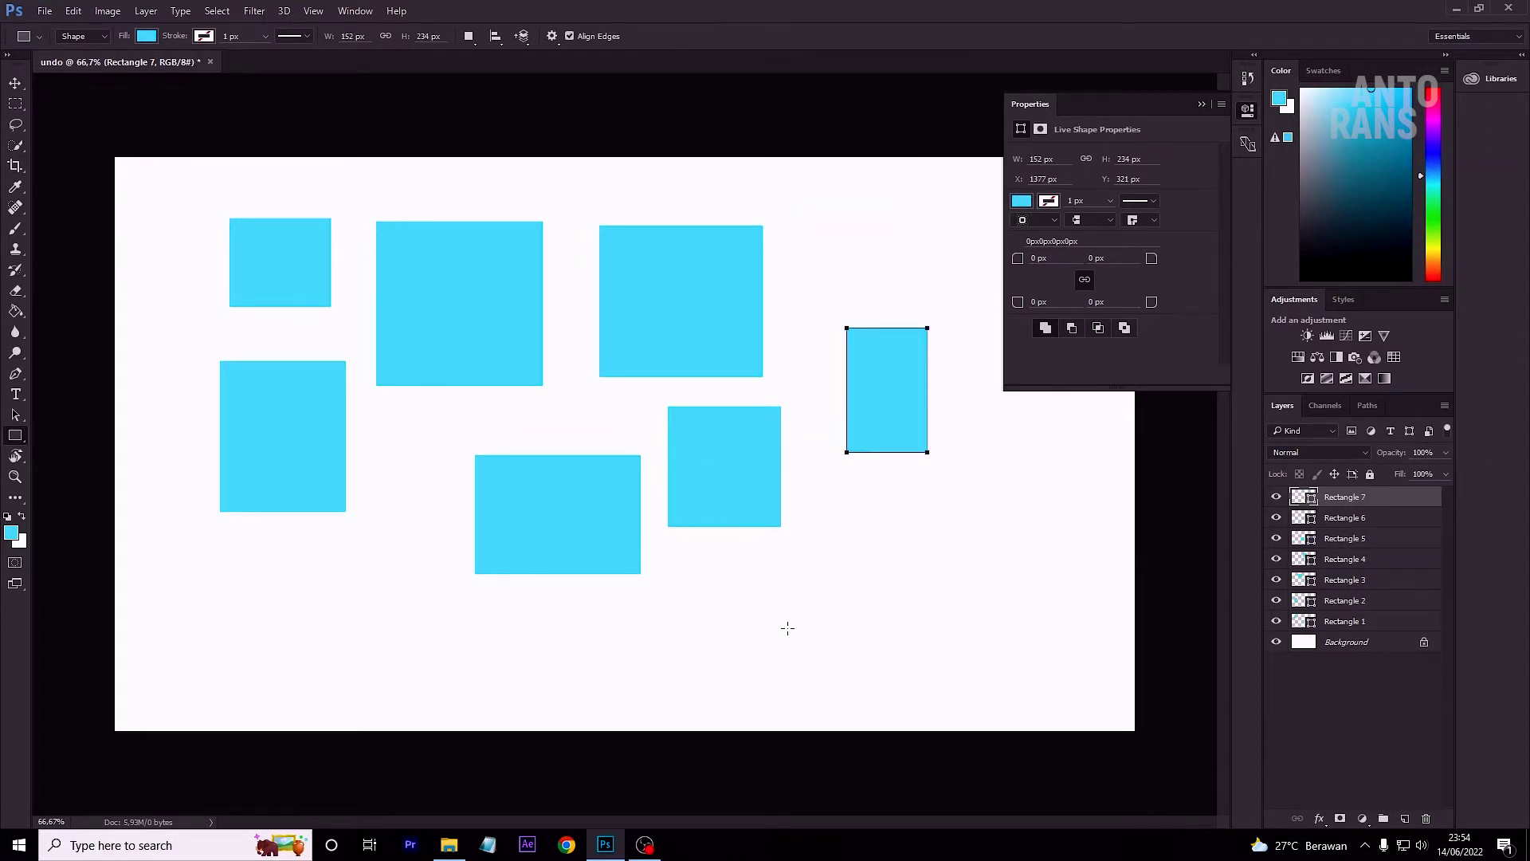
left_click(73, 10)
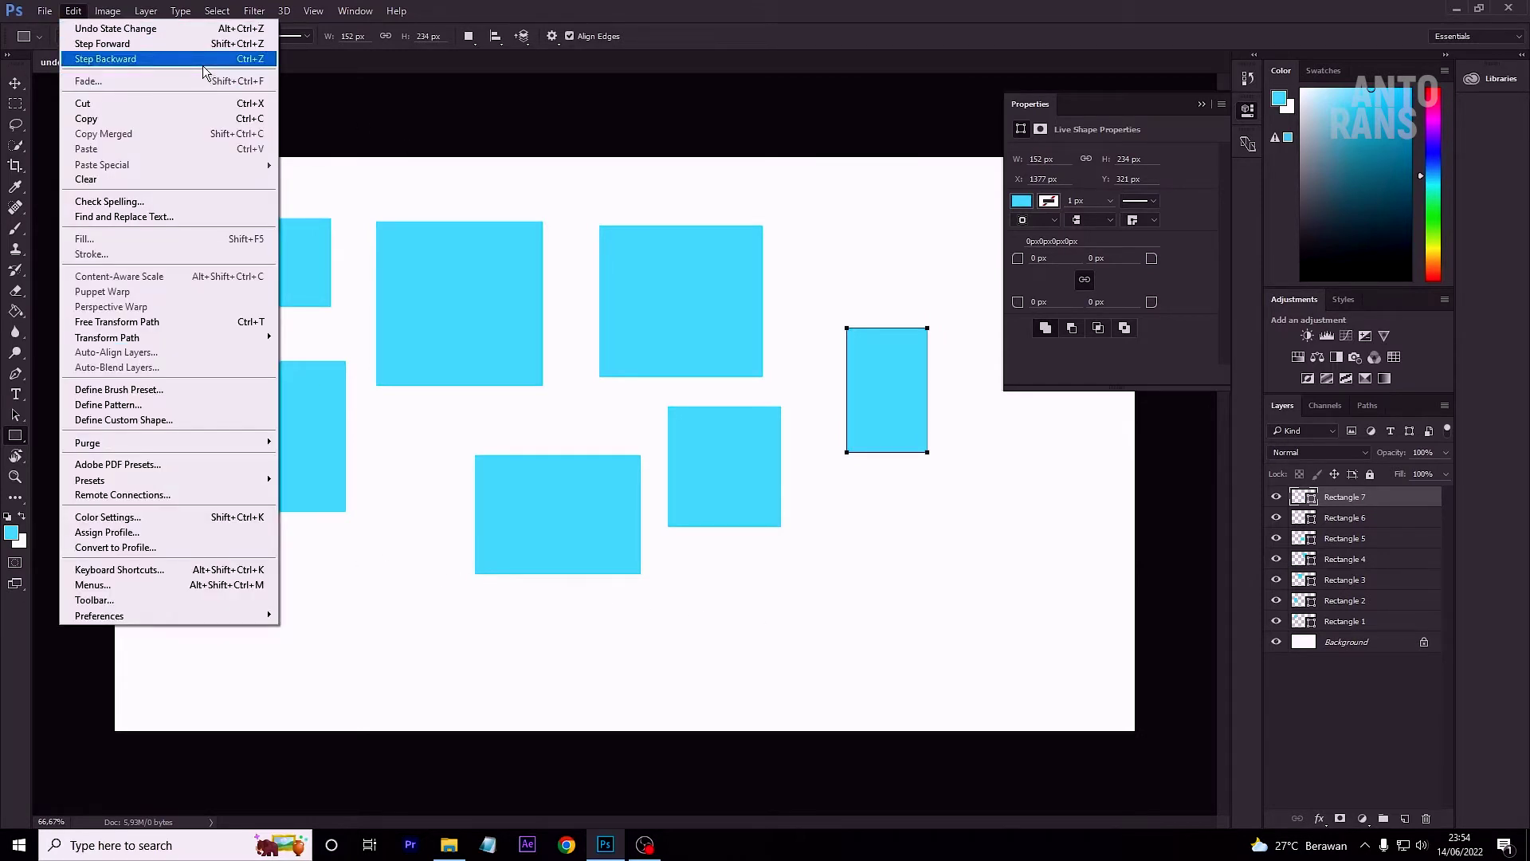
Close the Edit menu without choosing a command.
left_click(829, 532)
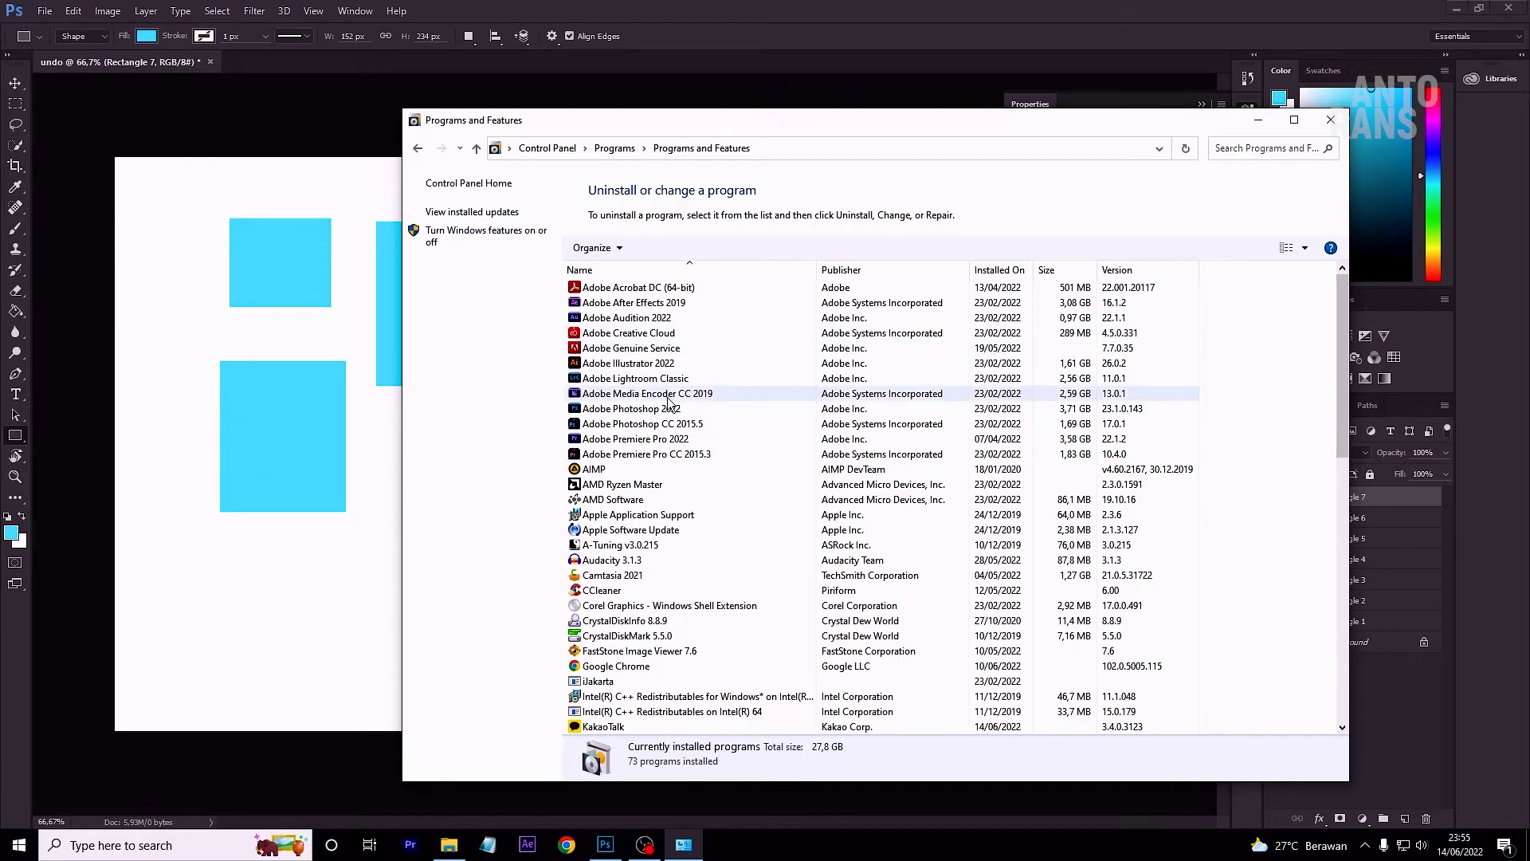
Draw three more rectangles in Photoshop, then launch Adobe Photoshop 2022.
left_click(315, 557)
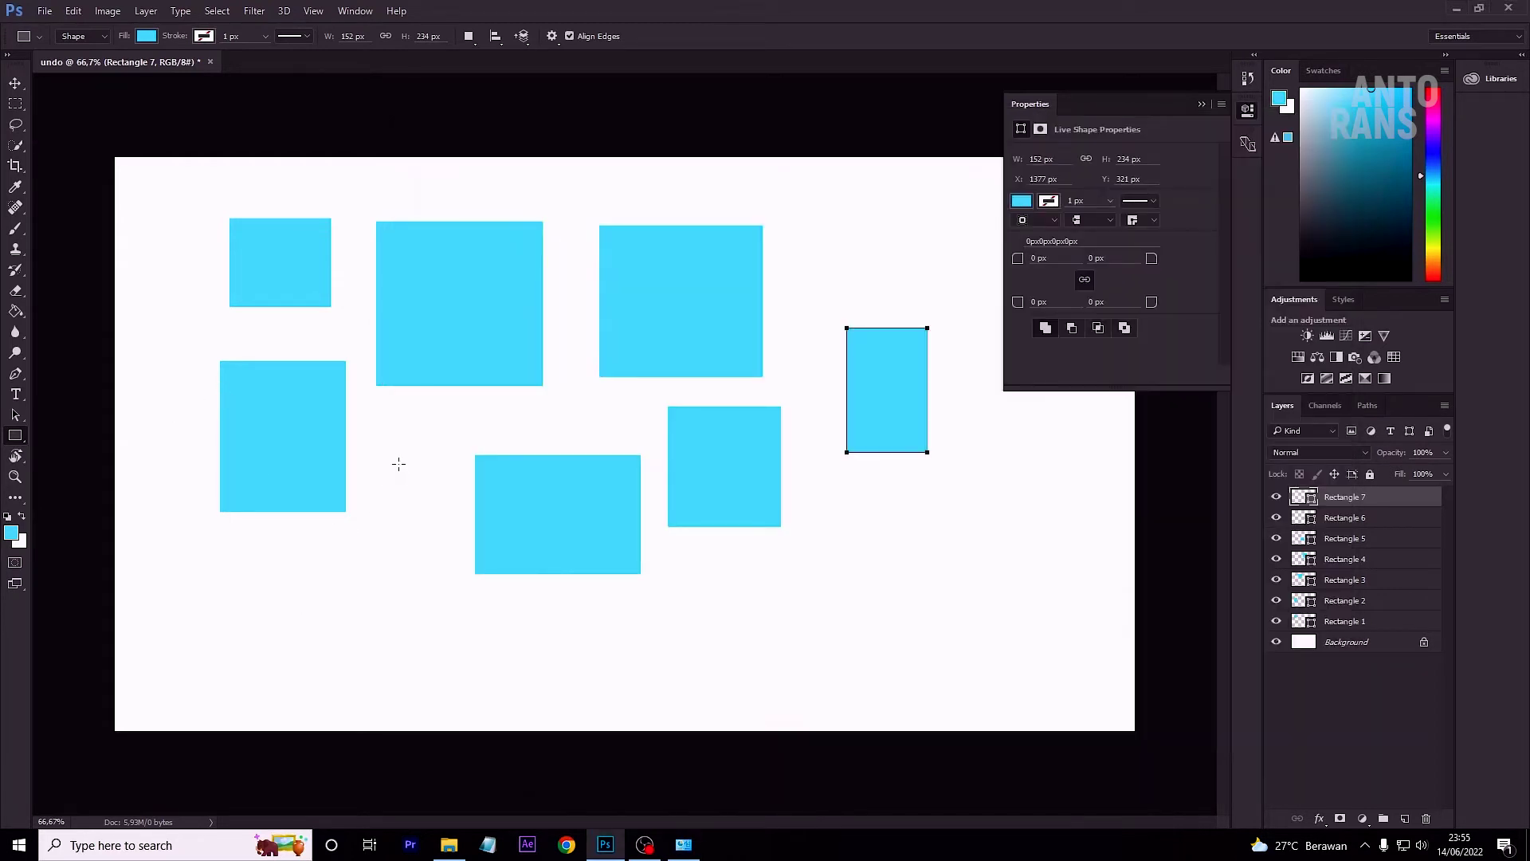
left_click_drag(390, 458, 444, 601)
left_click_drag(717, 557, 823, 610)
left_click_drag(787, 187, 854, 287)
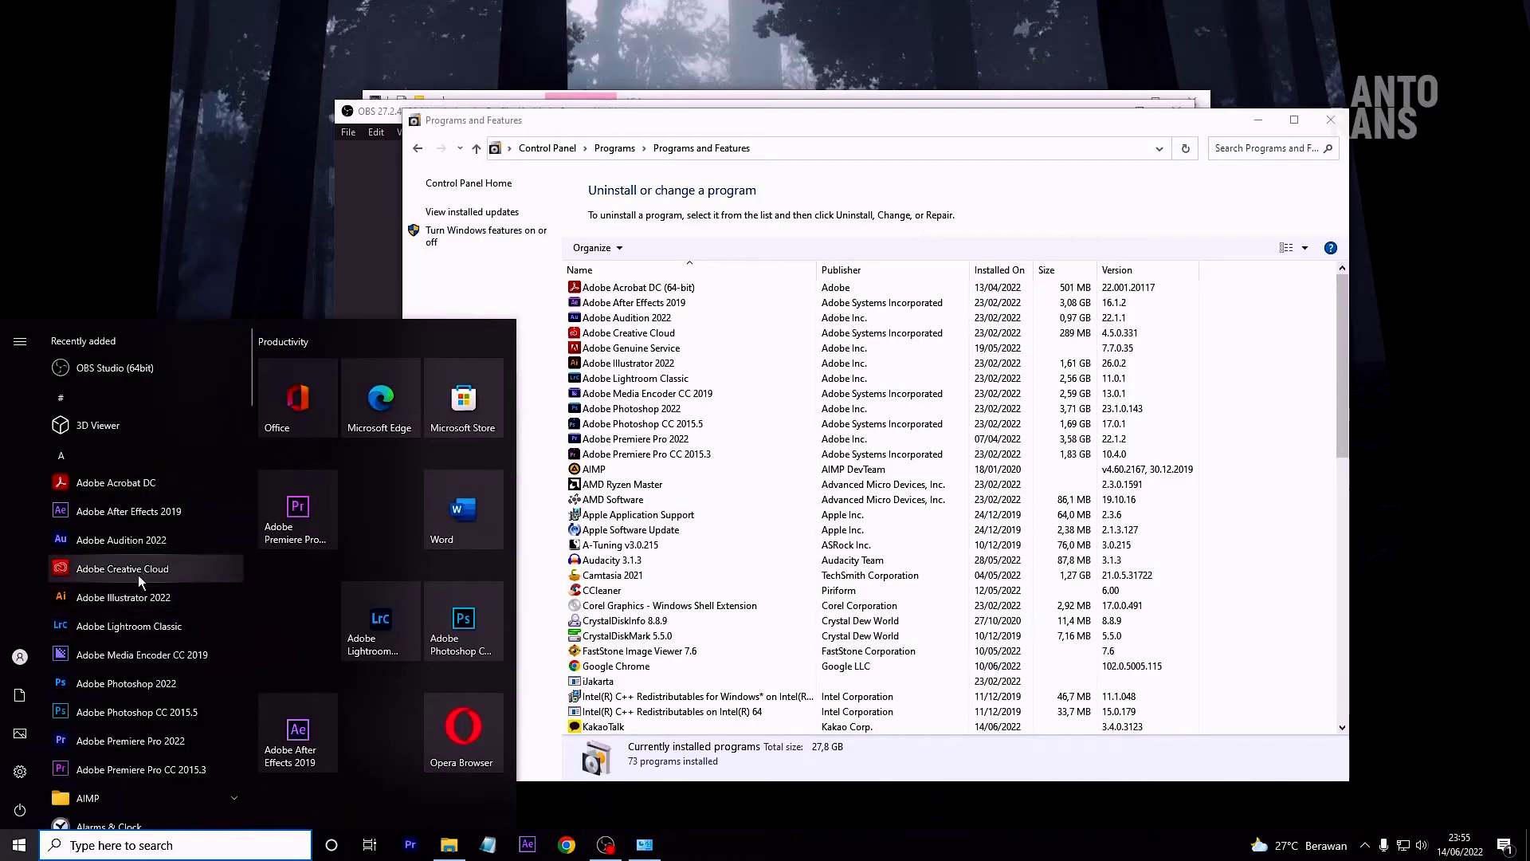
left_click(145, 687)
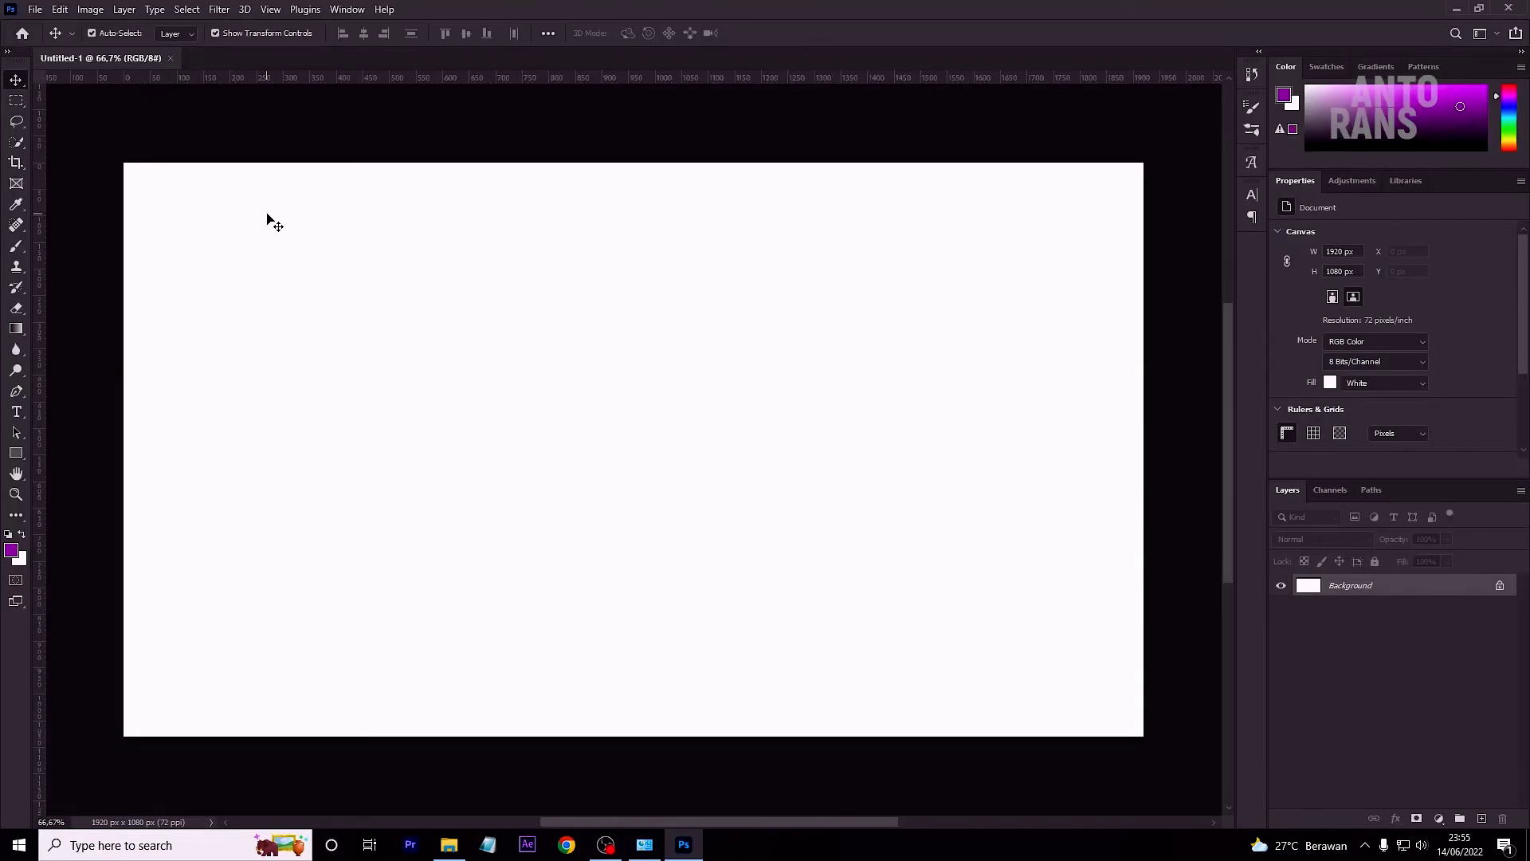
left_click(62, 12)
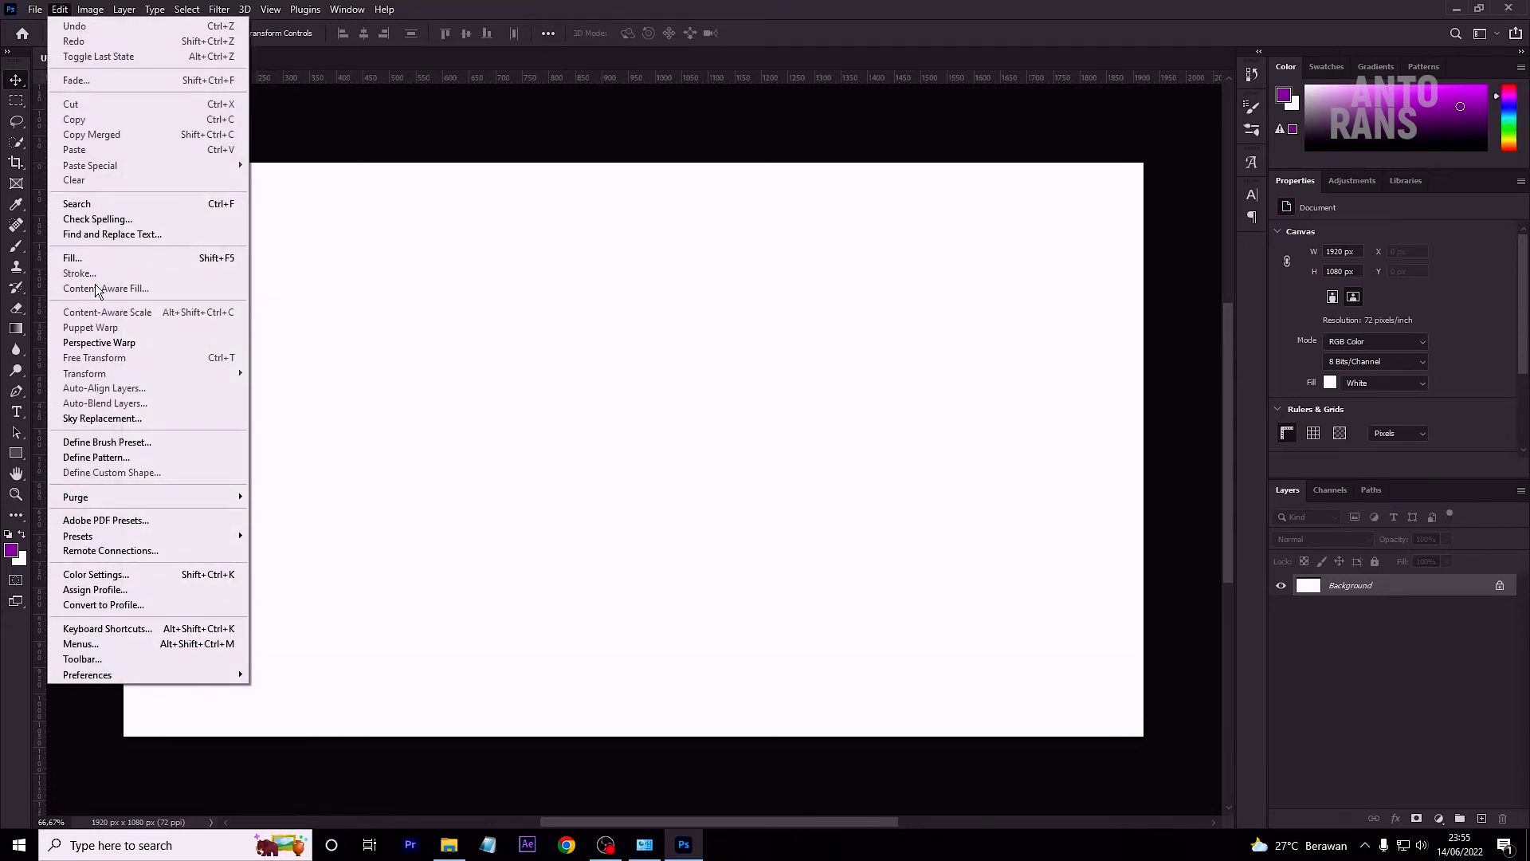
left_click(131, 629)
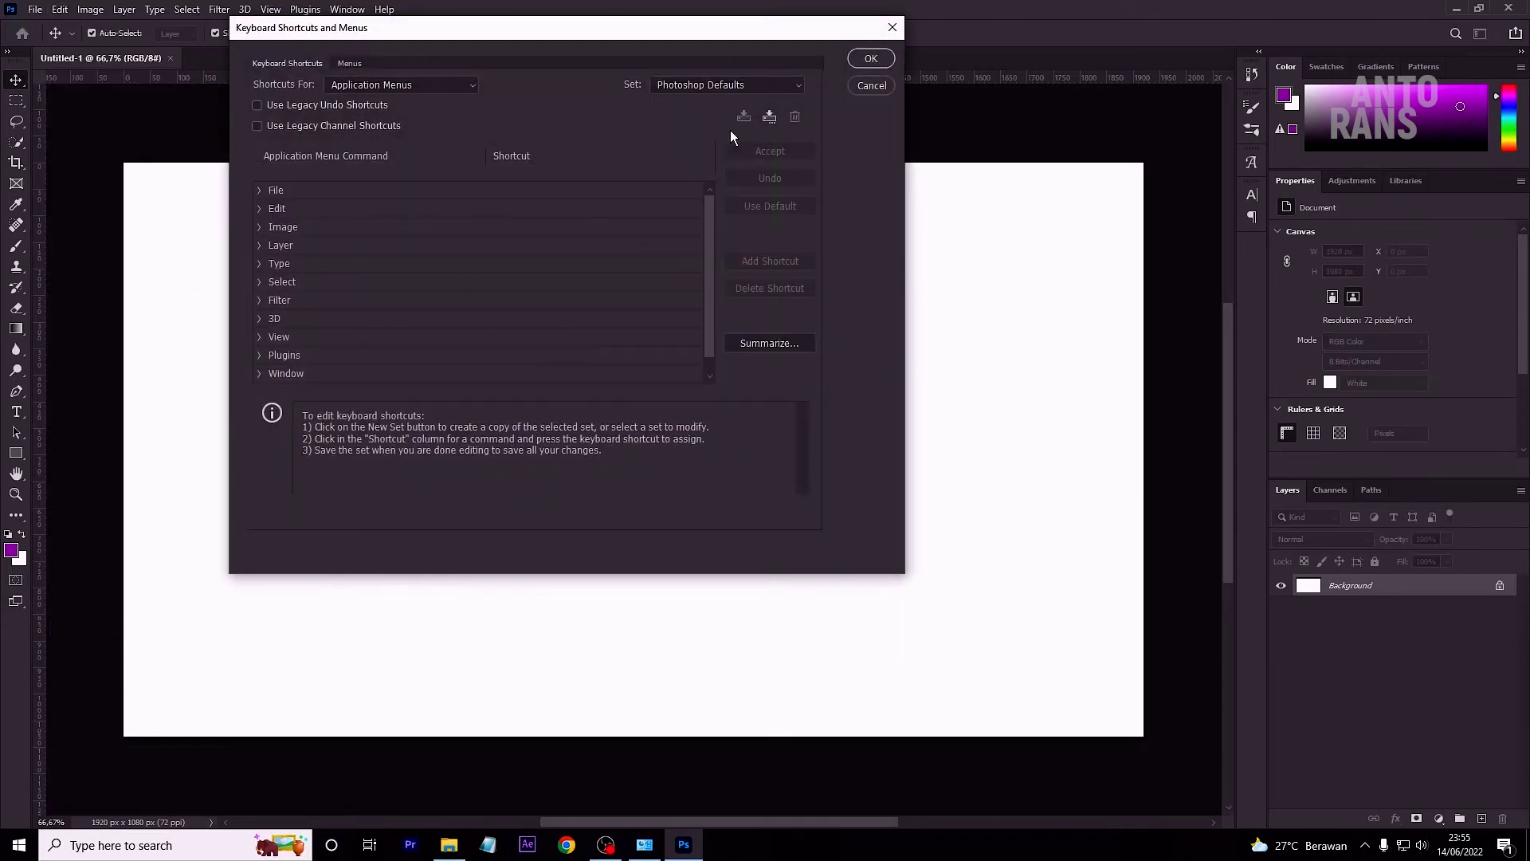
left_click(757, 86)
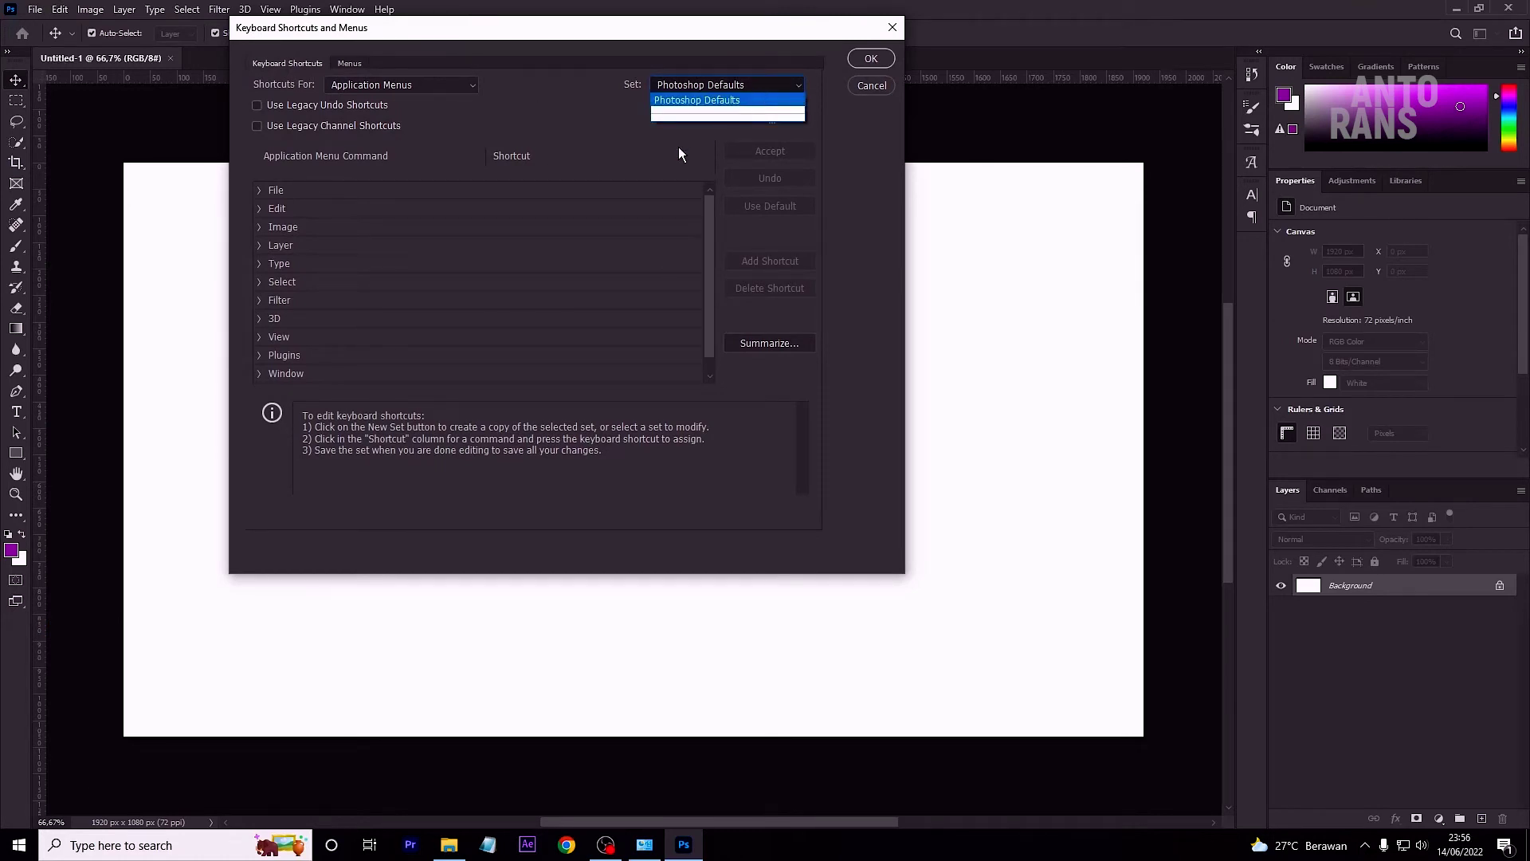
left_click(874, 67)
Close the shortcut settings unchanged and dismiss the foreground colour picker.
left_click(876, 85)
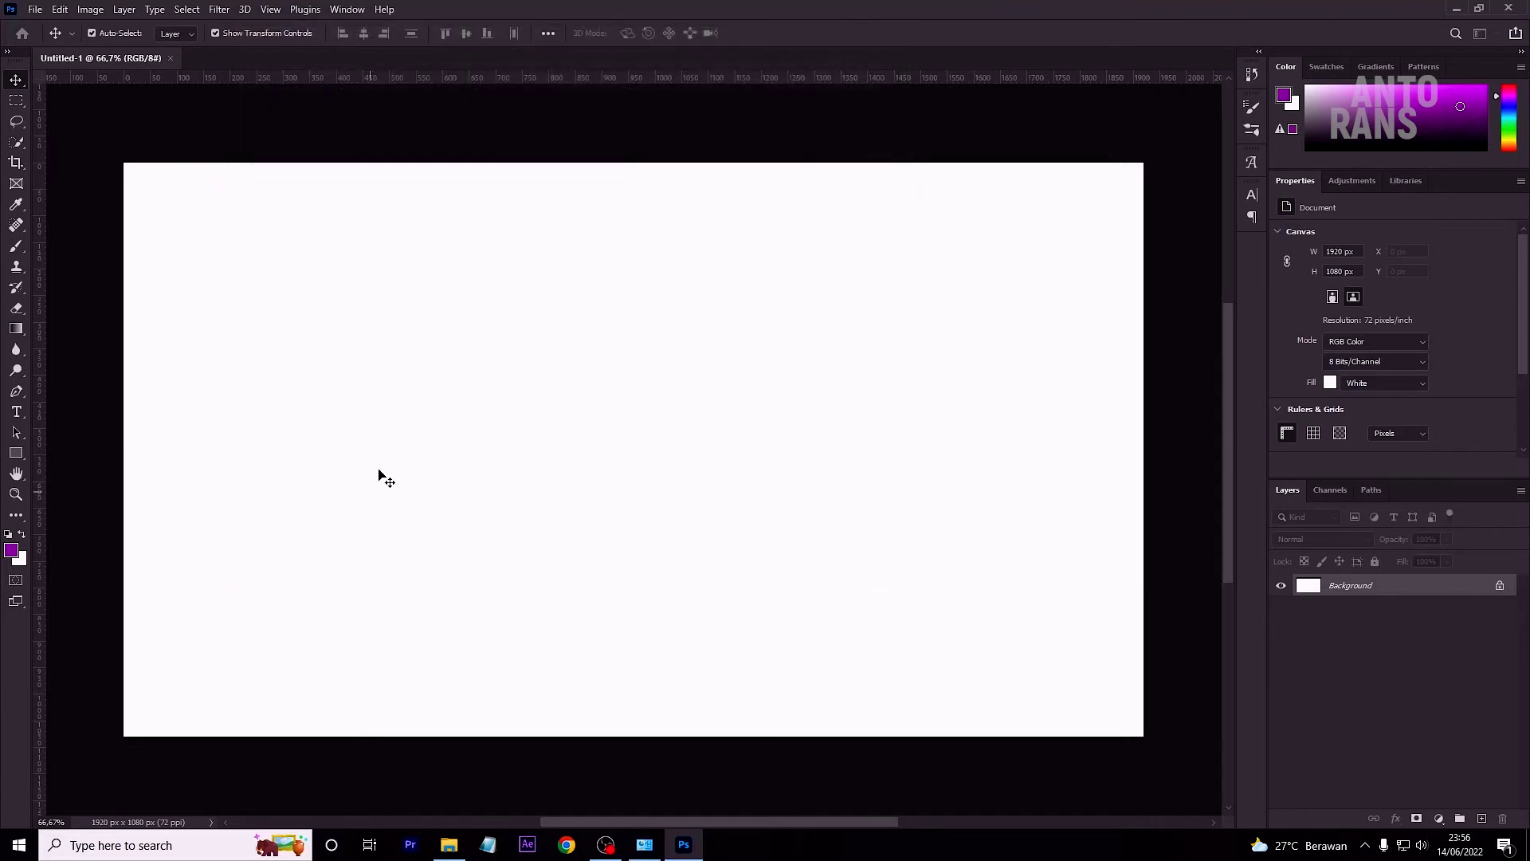
left_click(12, 551)
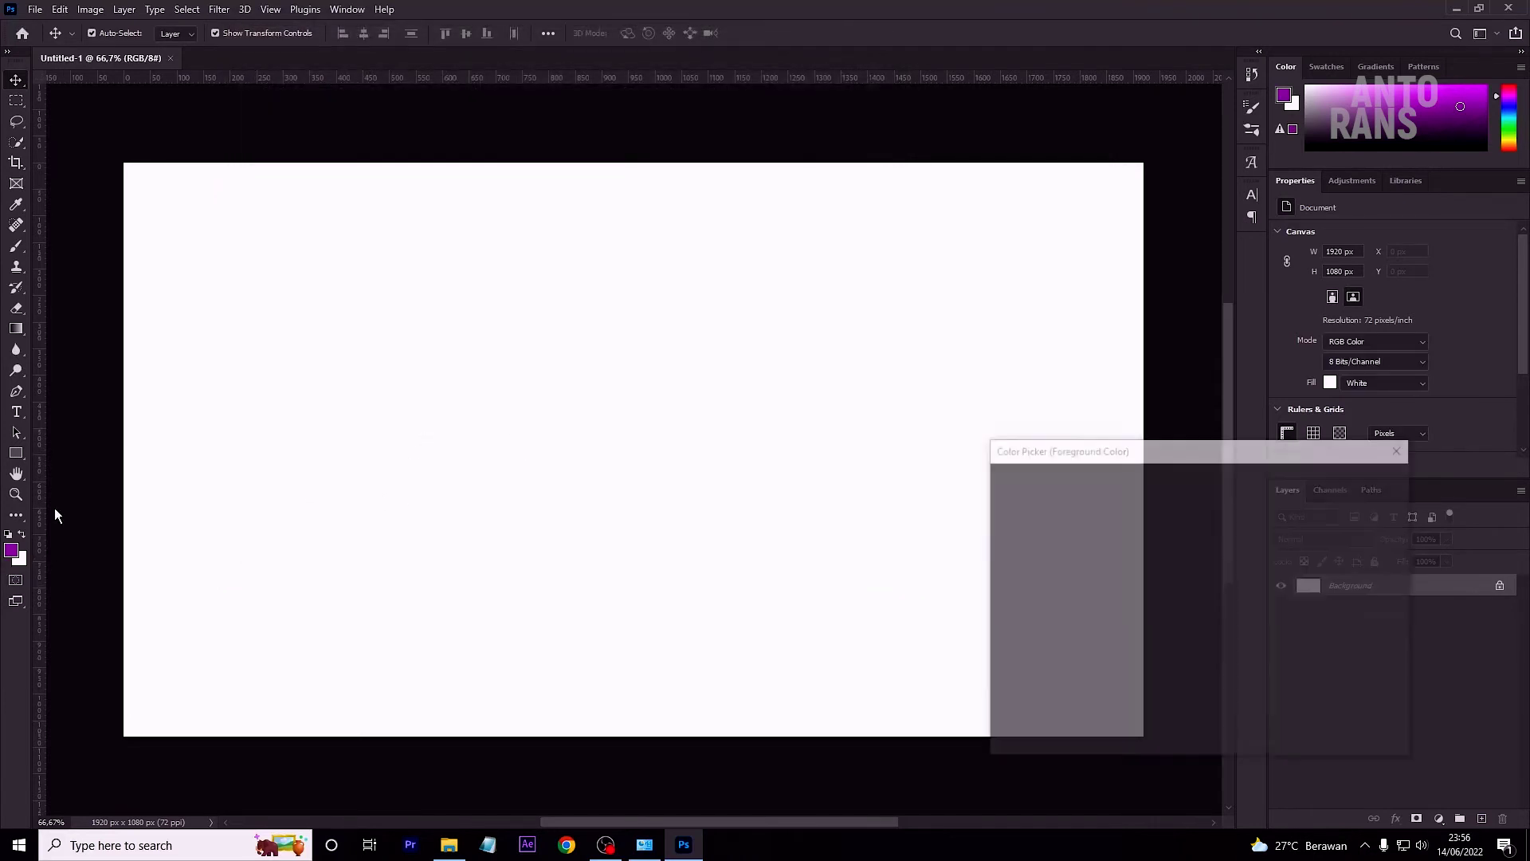
left_click(175, 360)
With the Rectangle tool (U), draw five purple rectangles across the canvas.
left_click(1399, 451)
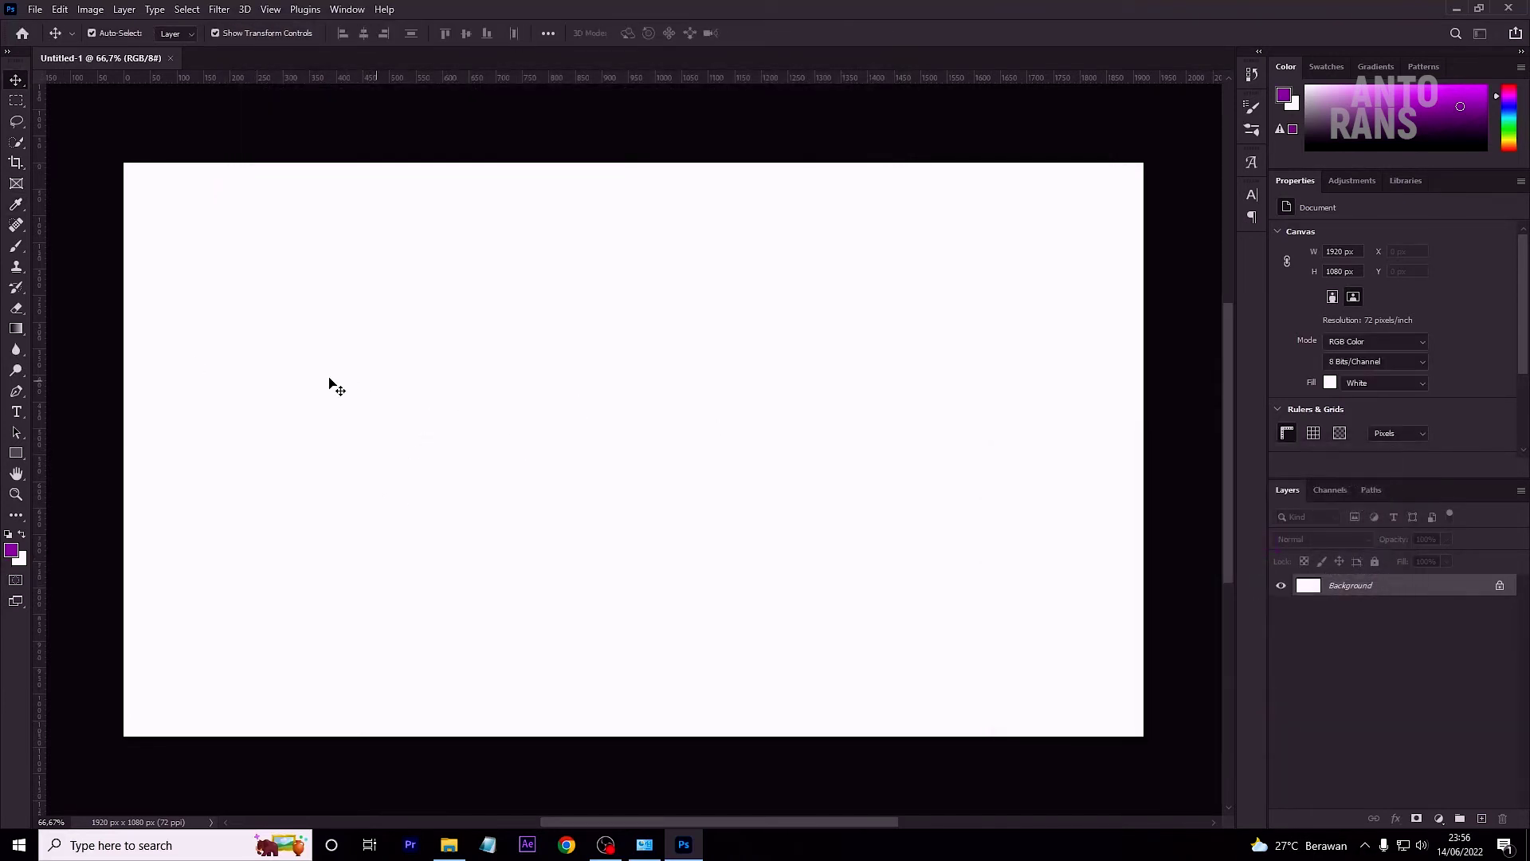
key("u")
left_click_drag(270, 268, 424, 384)
left_click_drag(285, 497, 541, 647)
left_click_drag(592, 289, 827, 426)
left_click_drag(733, 494, 982, 643)
left_click_drag(905, 240, 1064, 409)
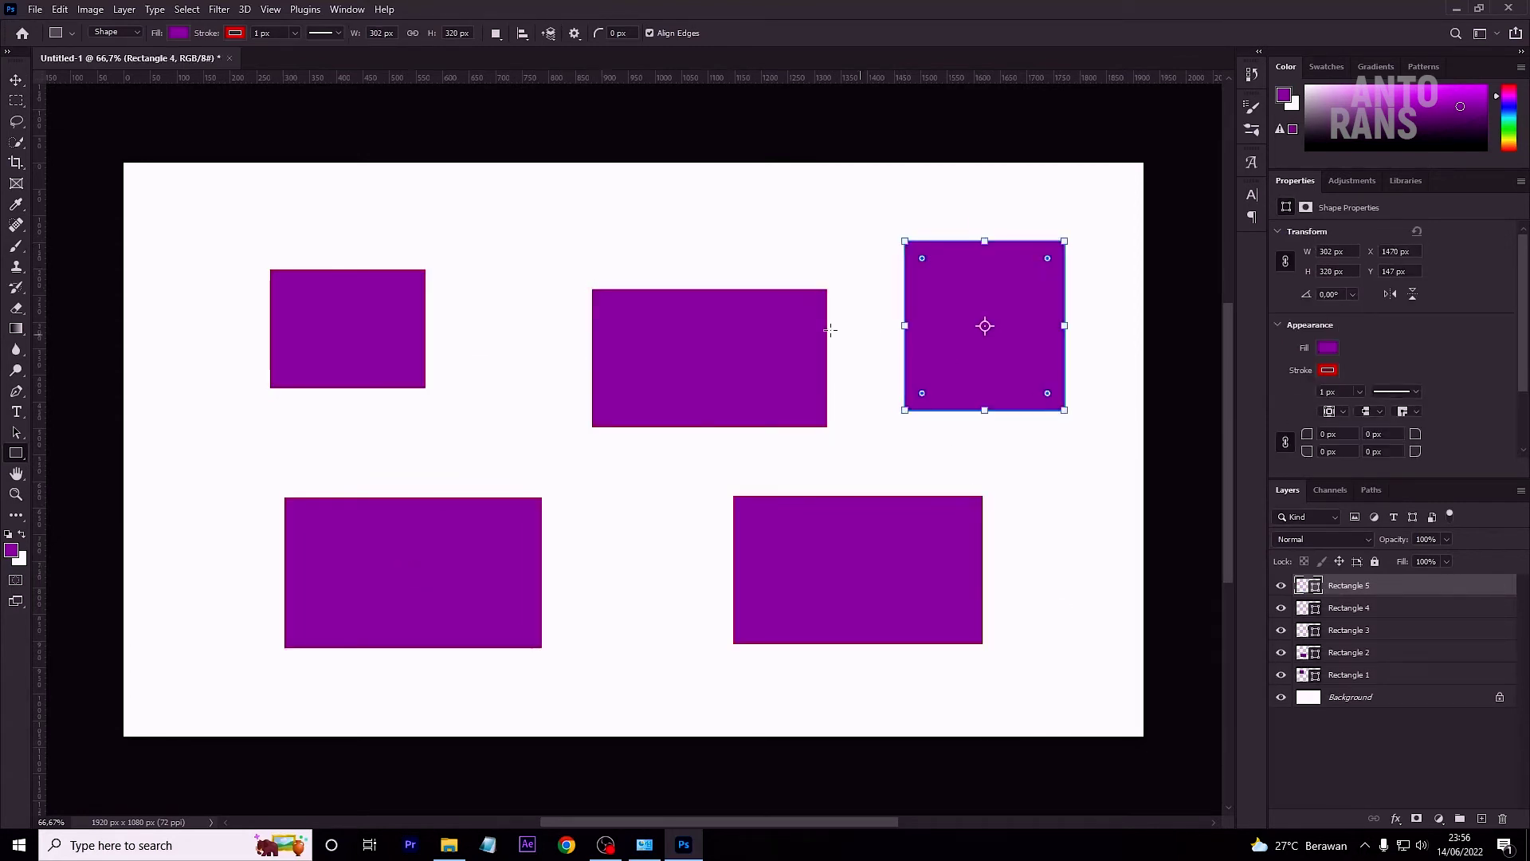
Check the Edit menu's undo commands, then undo with Ctrl+Z back to the first rectangle.
left_click(61, 10)
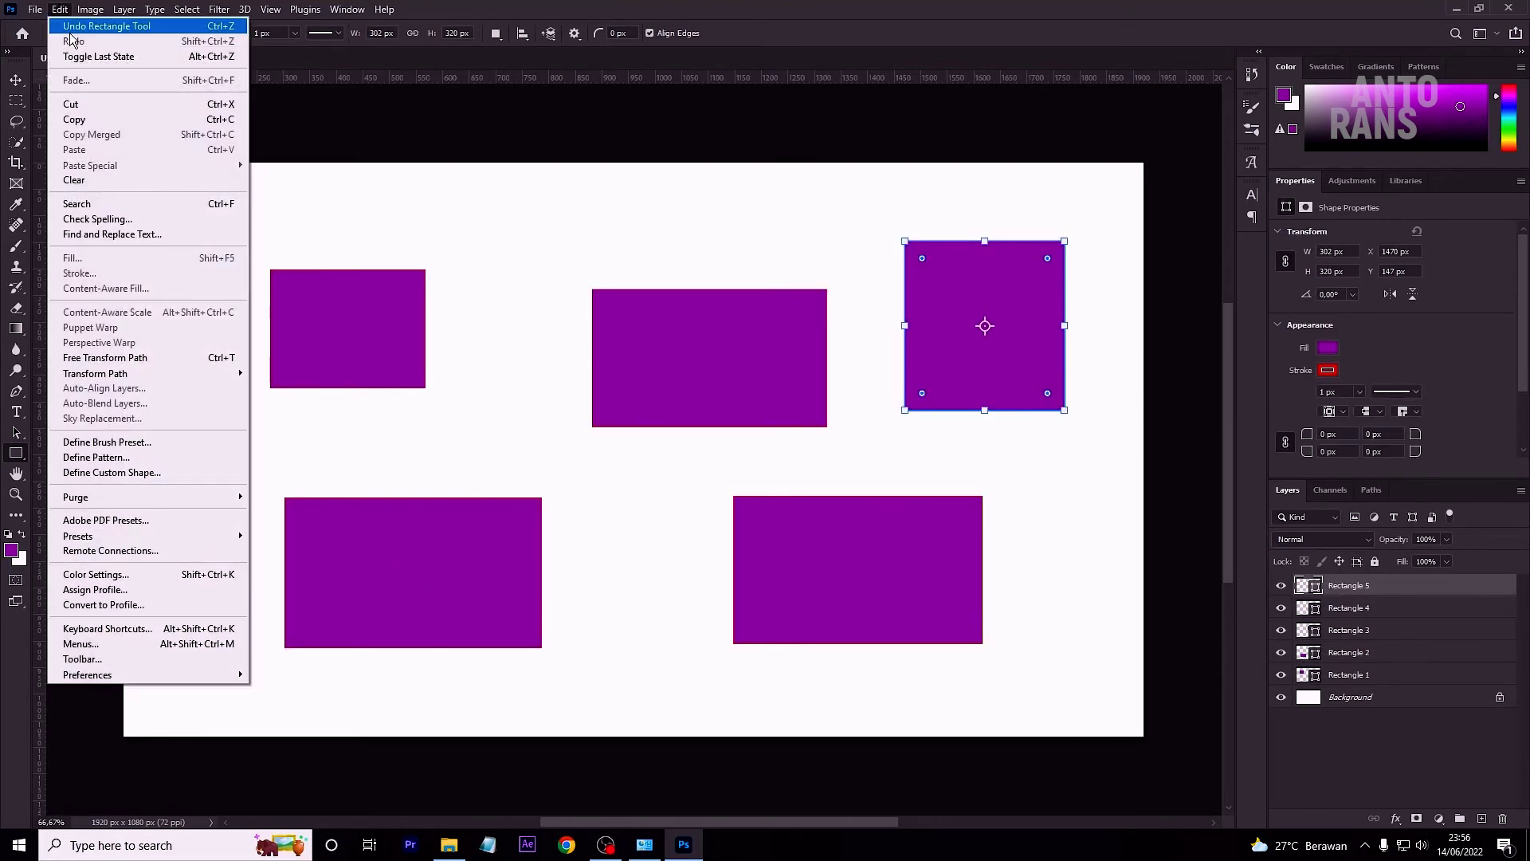
left_click(516, 261)
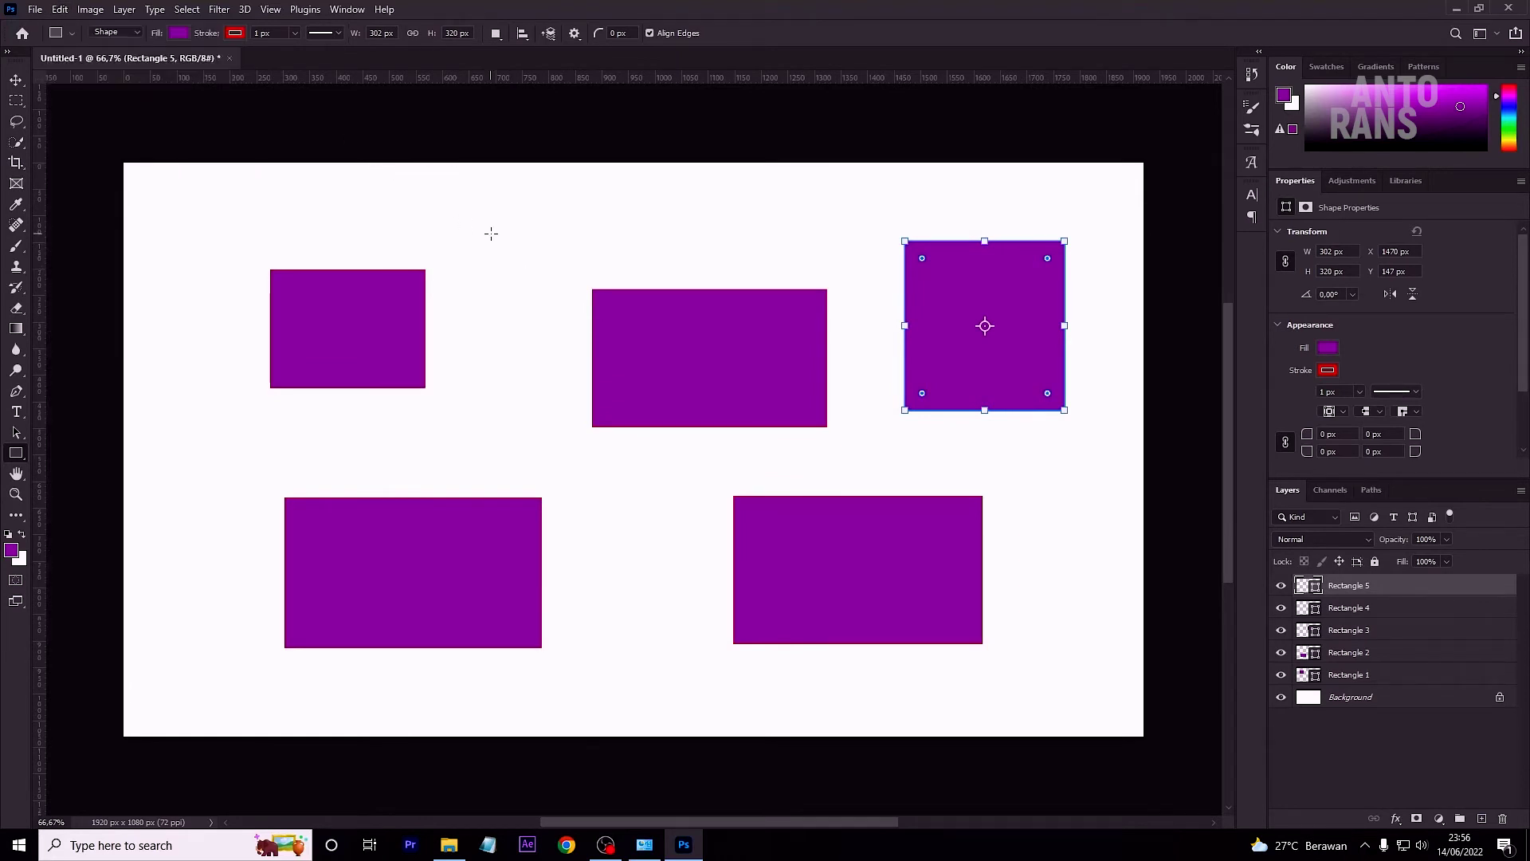
key("ctrl+z")
key("ctrl+z")
key("ctrl+z")
key("ctrl+z")
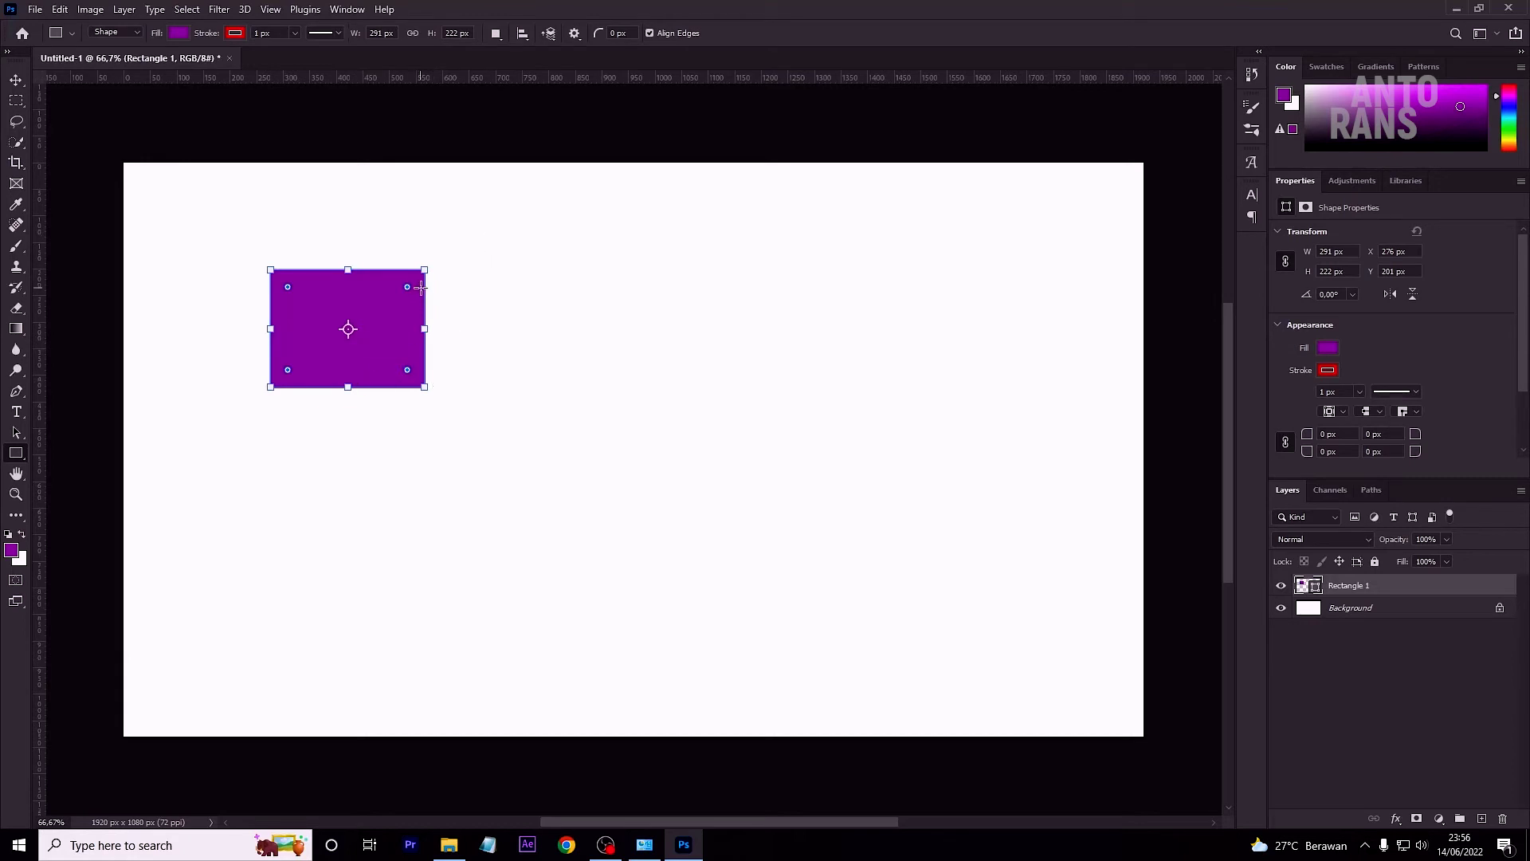
Draw five new purple rectangles at top centre, lower left, upper right, lower right and far left.
left_click_drag(498, 226, 661, 397)
left_click_drag(424, 449, 602, 601)
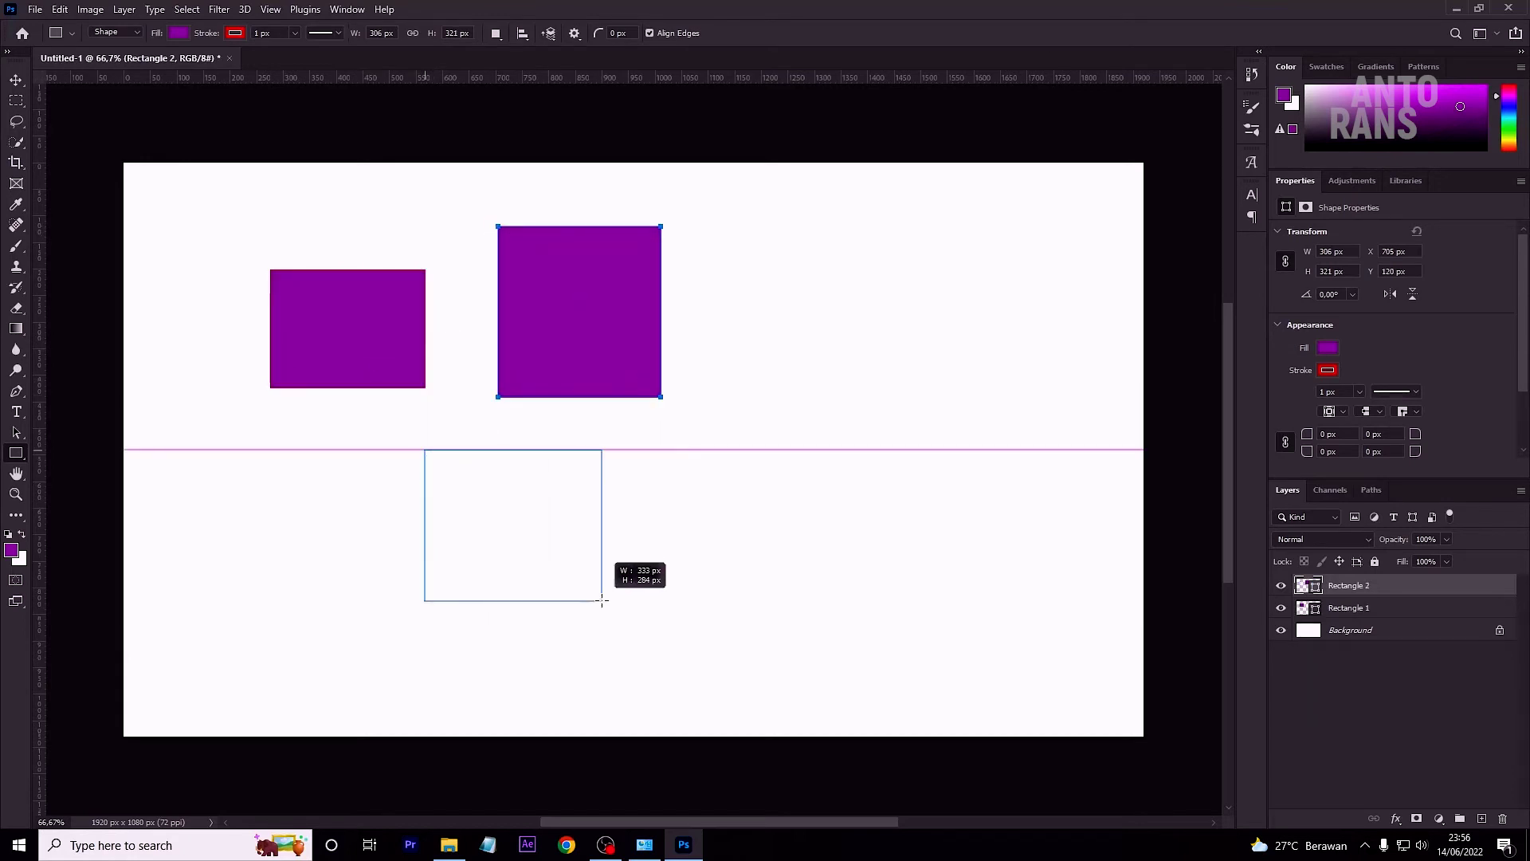
left_click_drag(799, 251, 947, 425)
left_click_drag(745, 504, 901, 641)
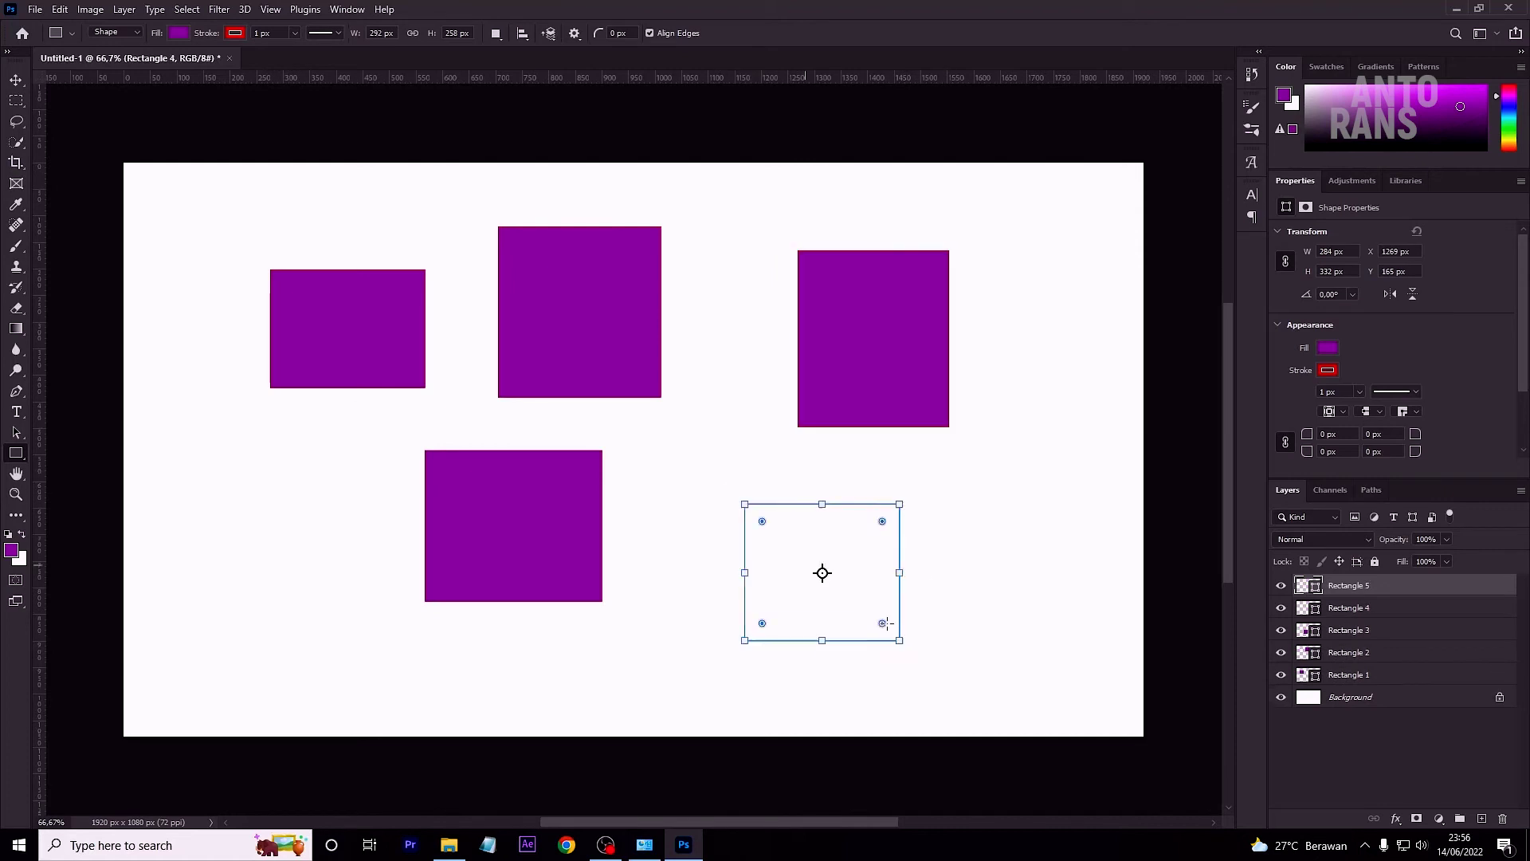
left_click_drag(174, 458, 290, 611)
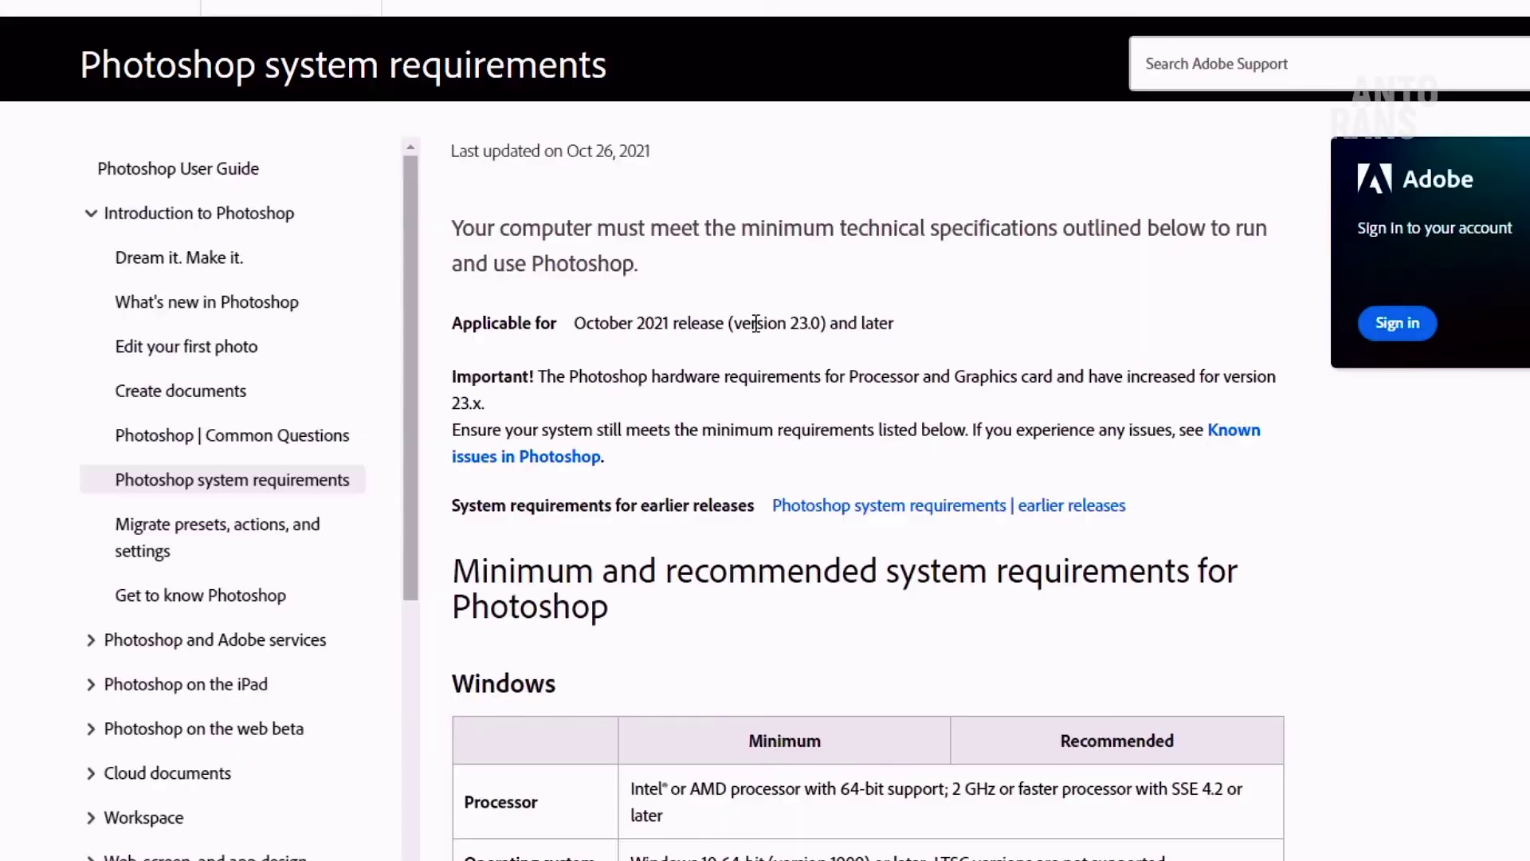
Scroll to the Windows requirements, highlighting version 23.0, 8 GB minimum RAM and 1.5 GB GPU memory.
left_click_drag(777, 323, 814, 328)
scroll(861, 420, "down", 5)
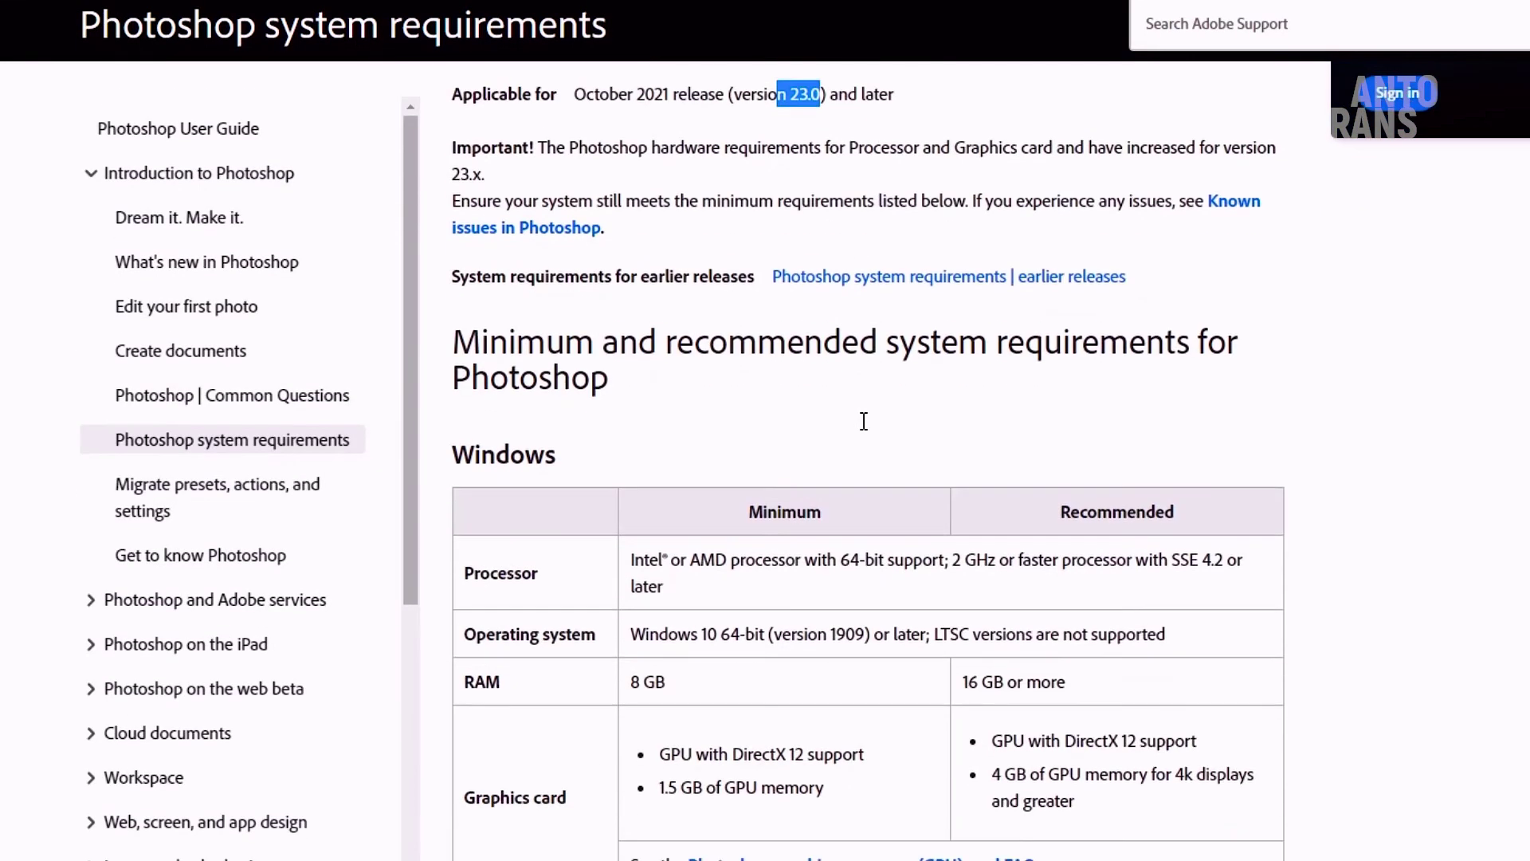
left_click_drag(628, 459, 678, 469)
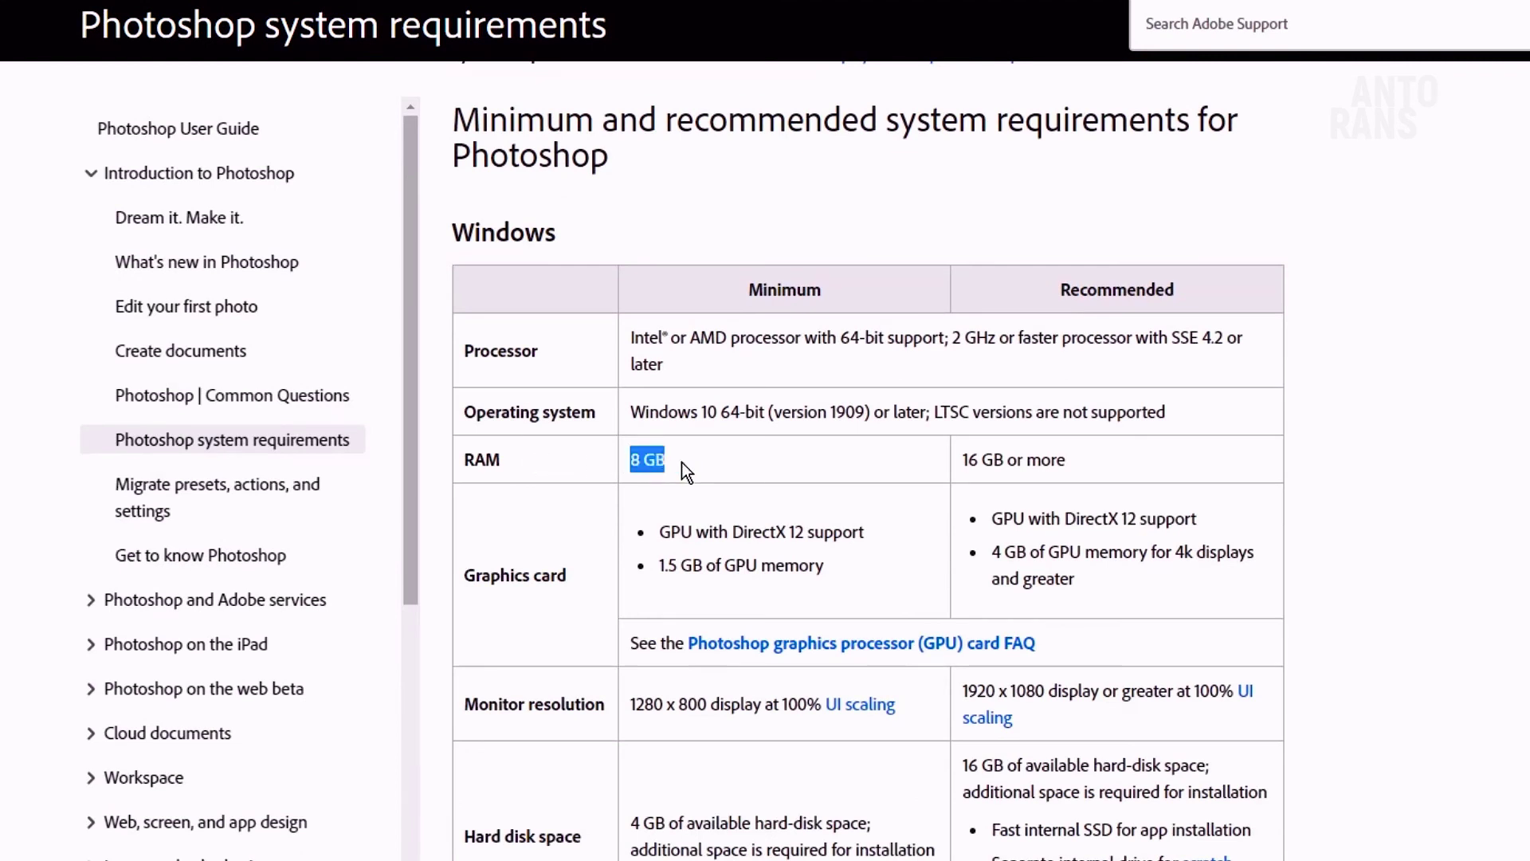
left_click(956, 456)
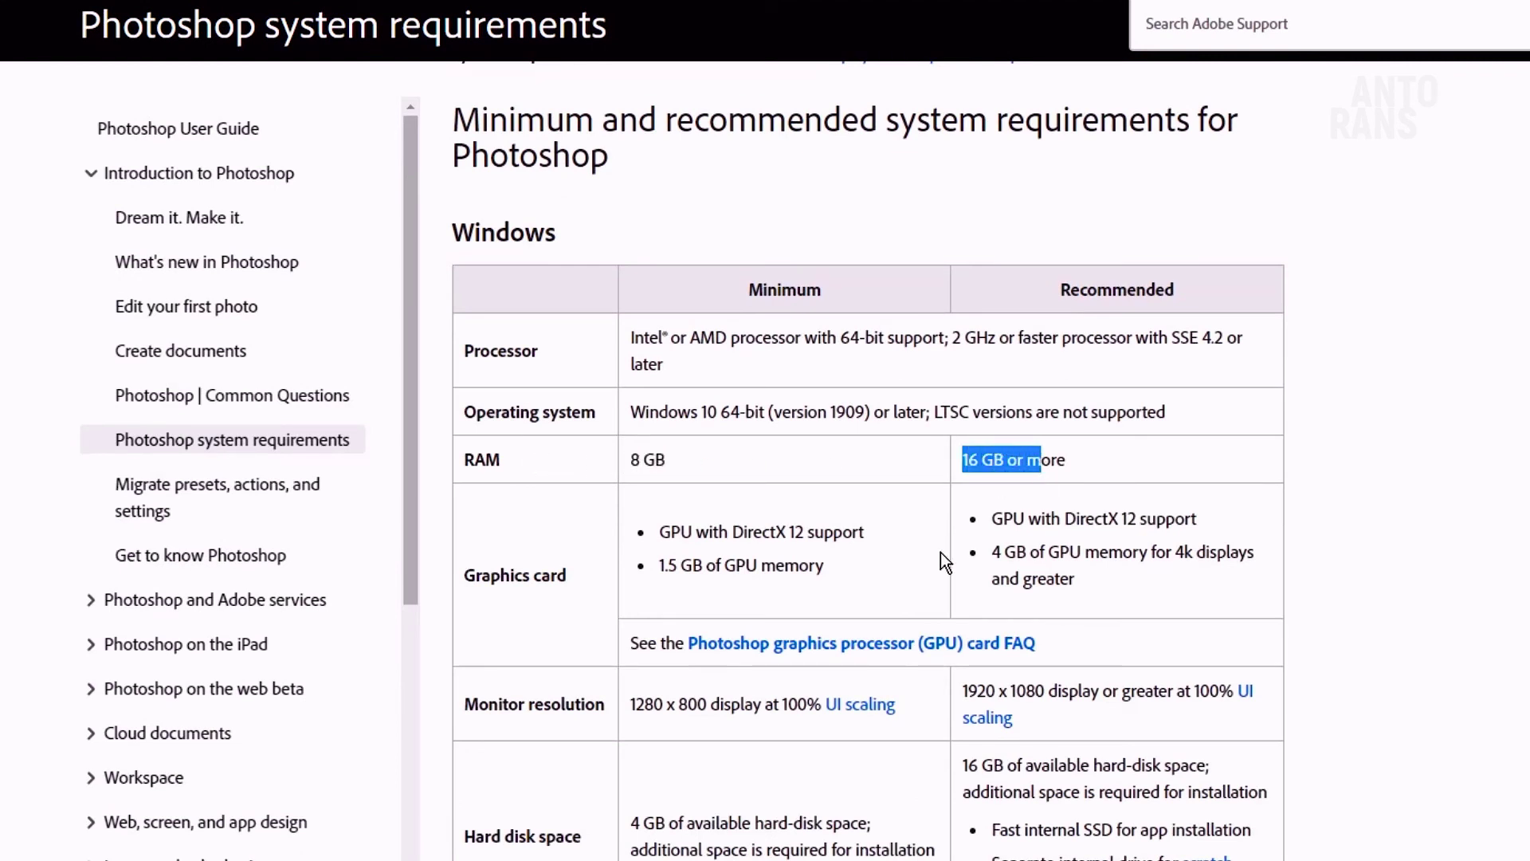
mouse_move(990, 552)
left_mouse_down()
mouse_move(1047, 554)
mouse_move(1074, 579)
left_mouse_up()
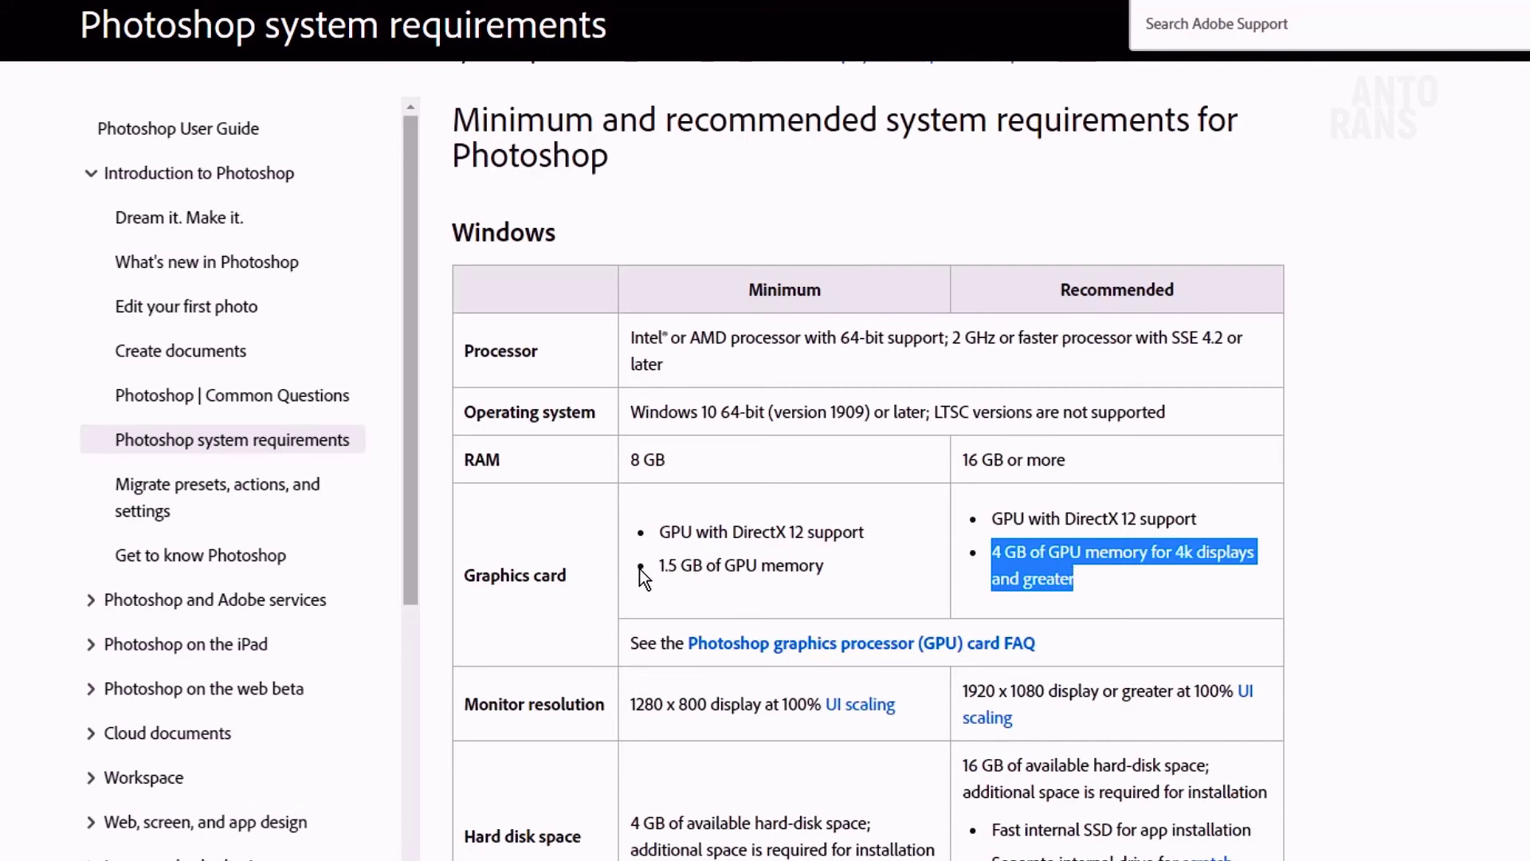
left_click_drag(655, 565, 736, 571)
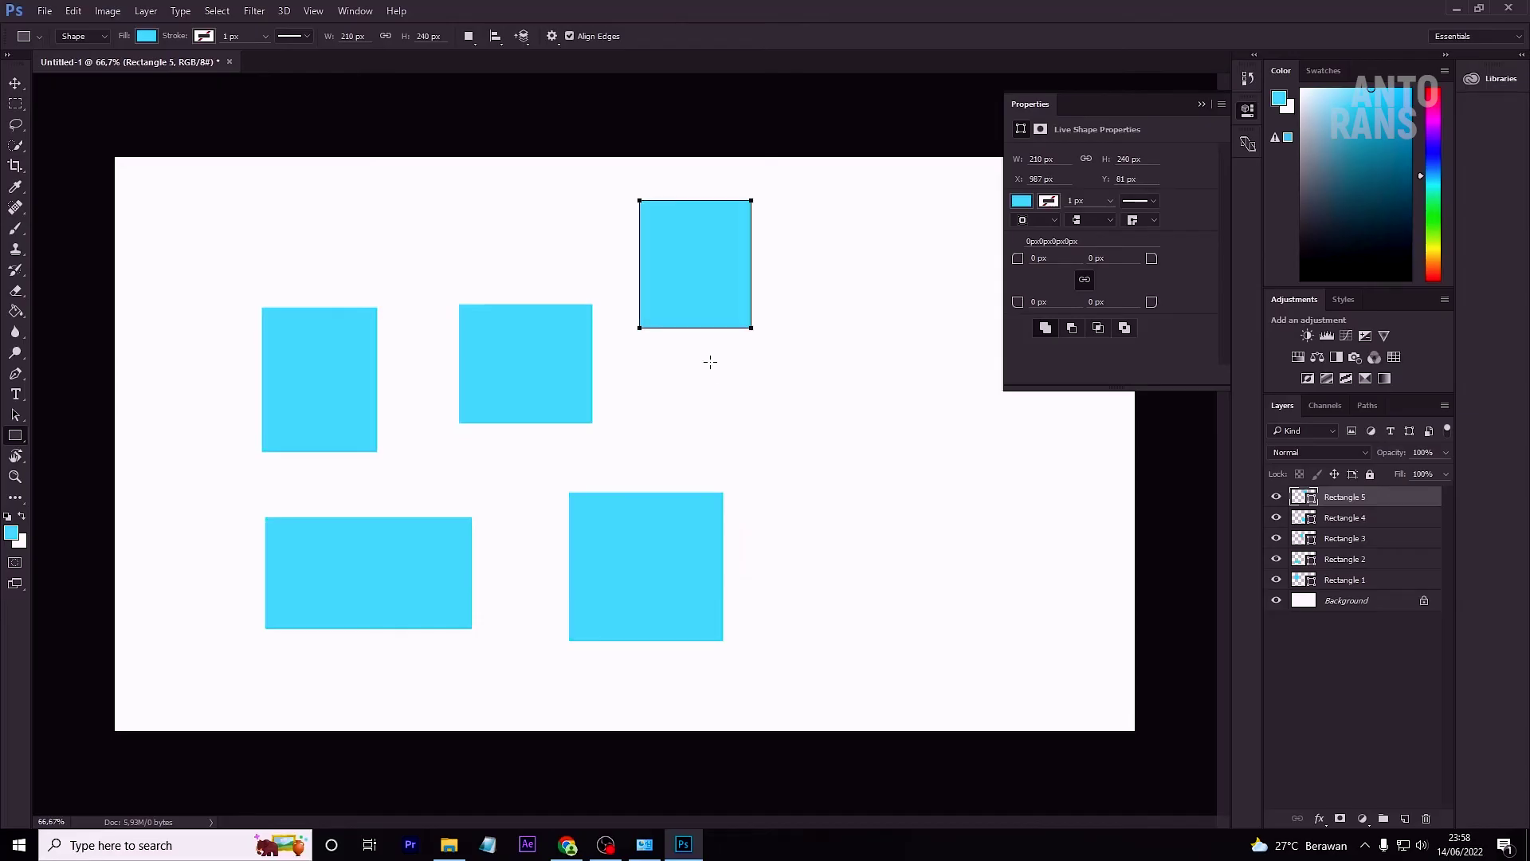
Draw three blue rectangles, glance at the Edit menu, then step back twice with Alt+Ctrl+Z.
left_click_drag(711, 362, 914, 494)
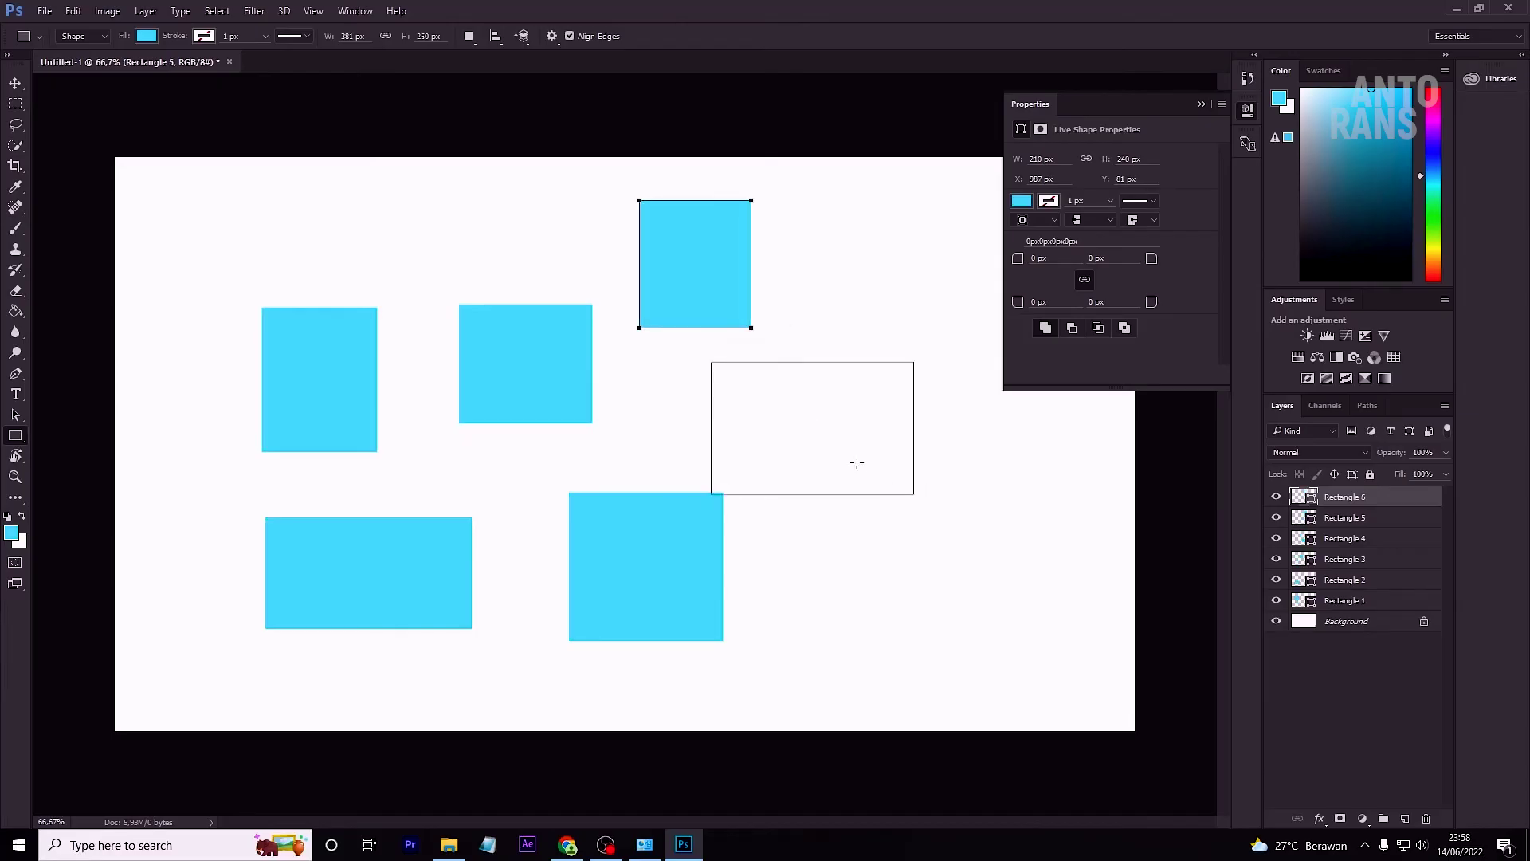
left_click(73, 11)
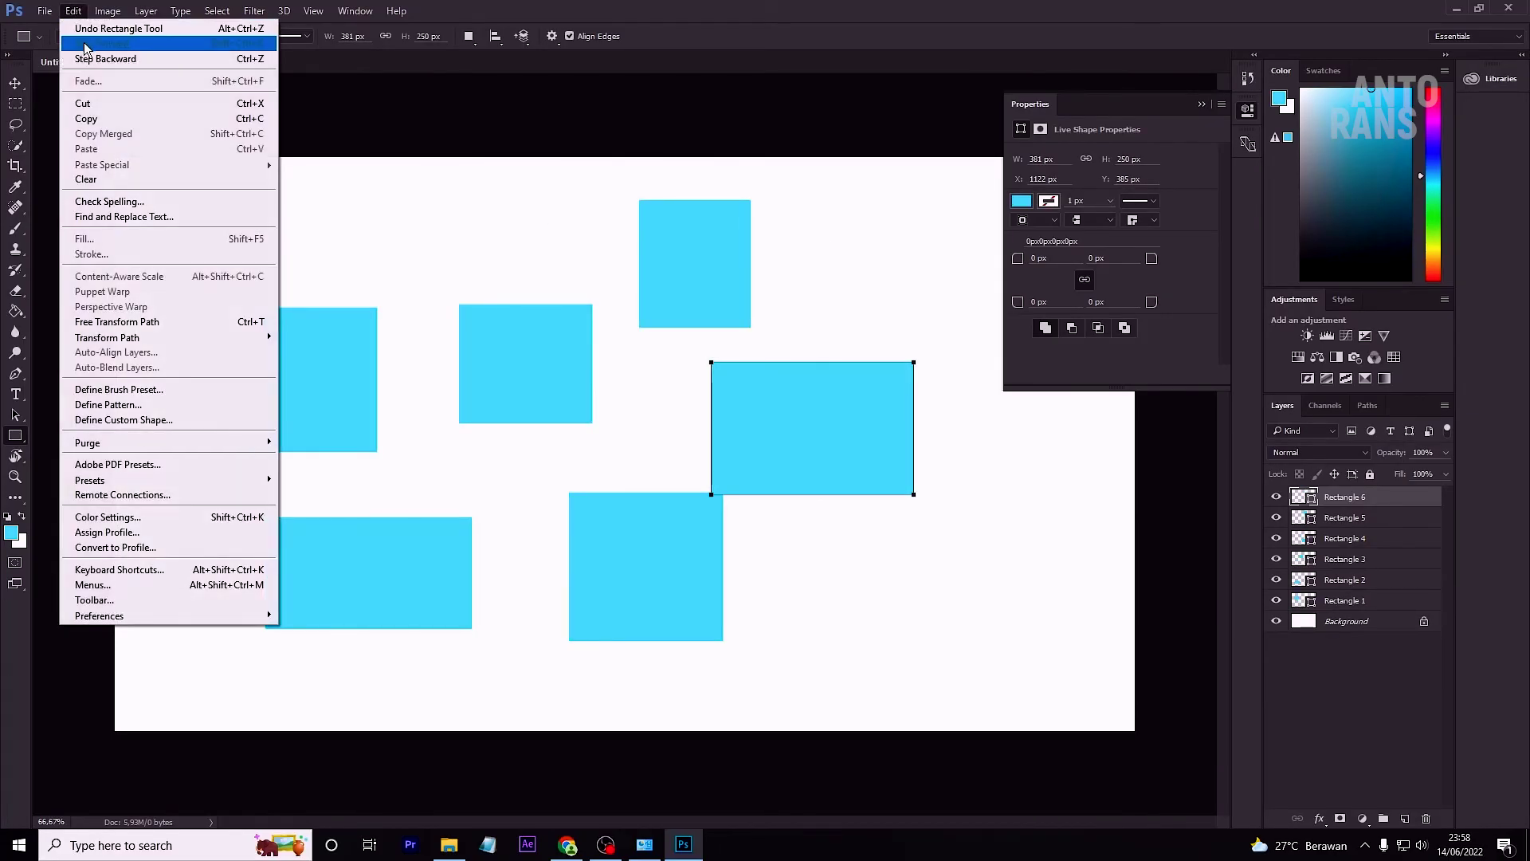
left_click_drag(281, 190, 436, 291)
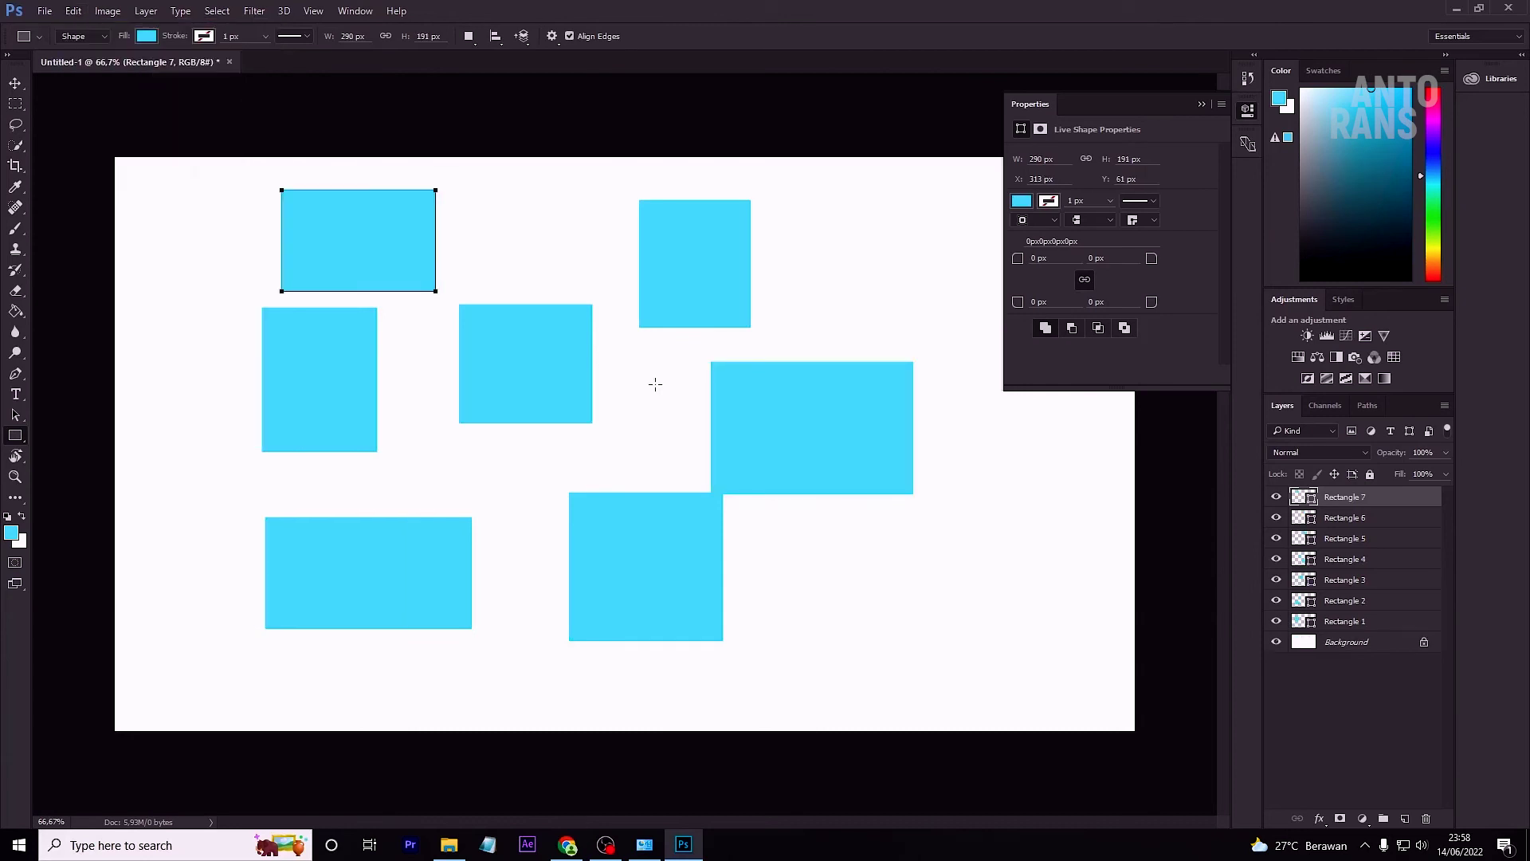
left_click_drag(797, 523, 995, 661)
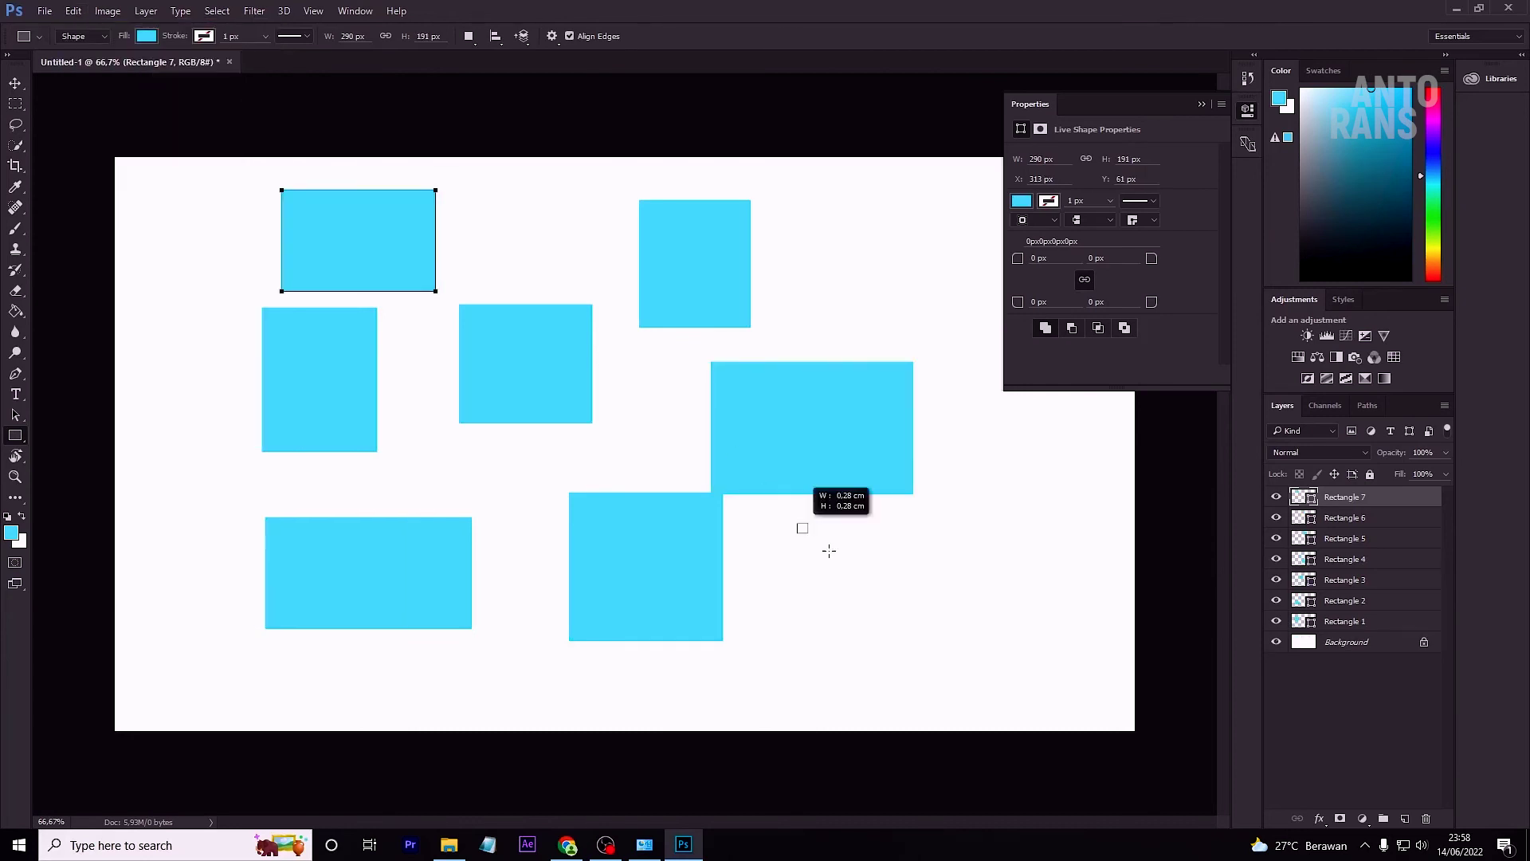
key("ctrl+alt+z")
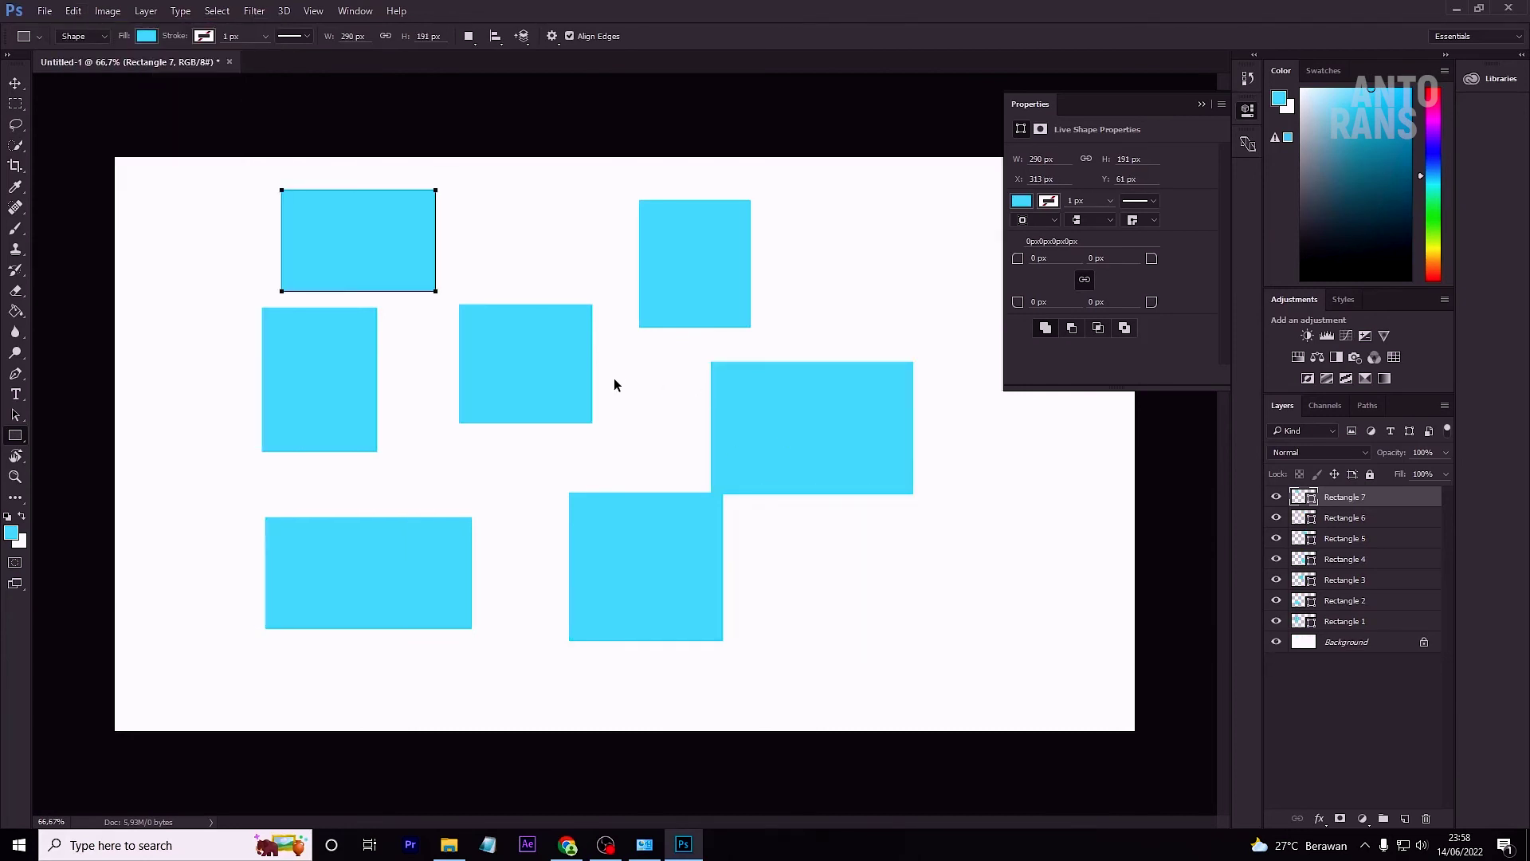
key("ctrl+alt+z")
key("ctrl+alt+z")
key("ctrl+alt+z")
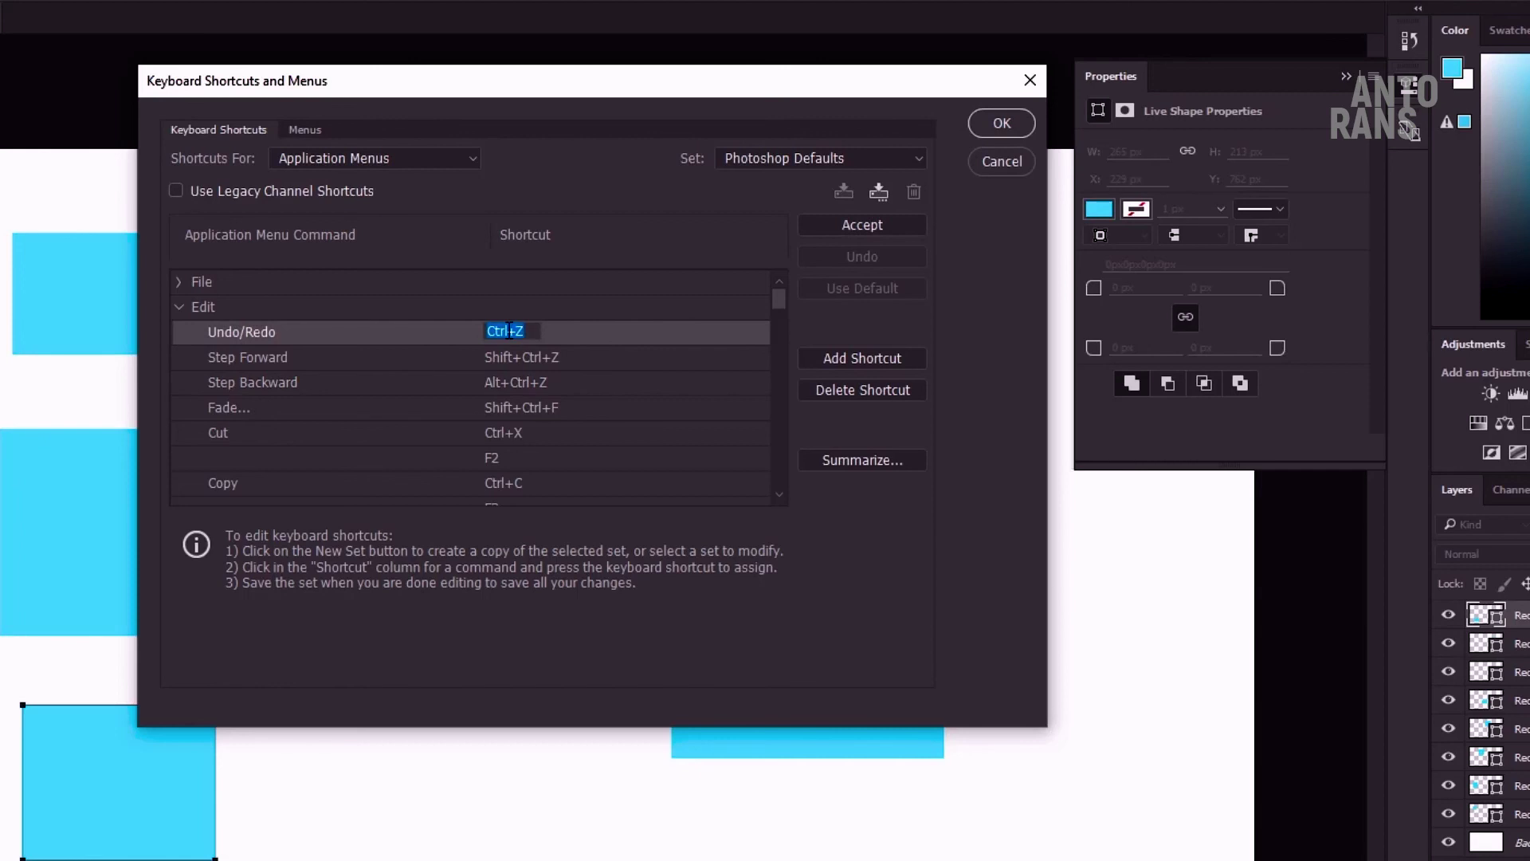
Assign Undo/Redo to Alt+Ctrl+Z and Step Backward to Ctrl+Z, then save the shortcuts.
key("alt")
key("ctrl+alt+z")
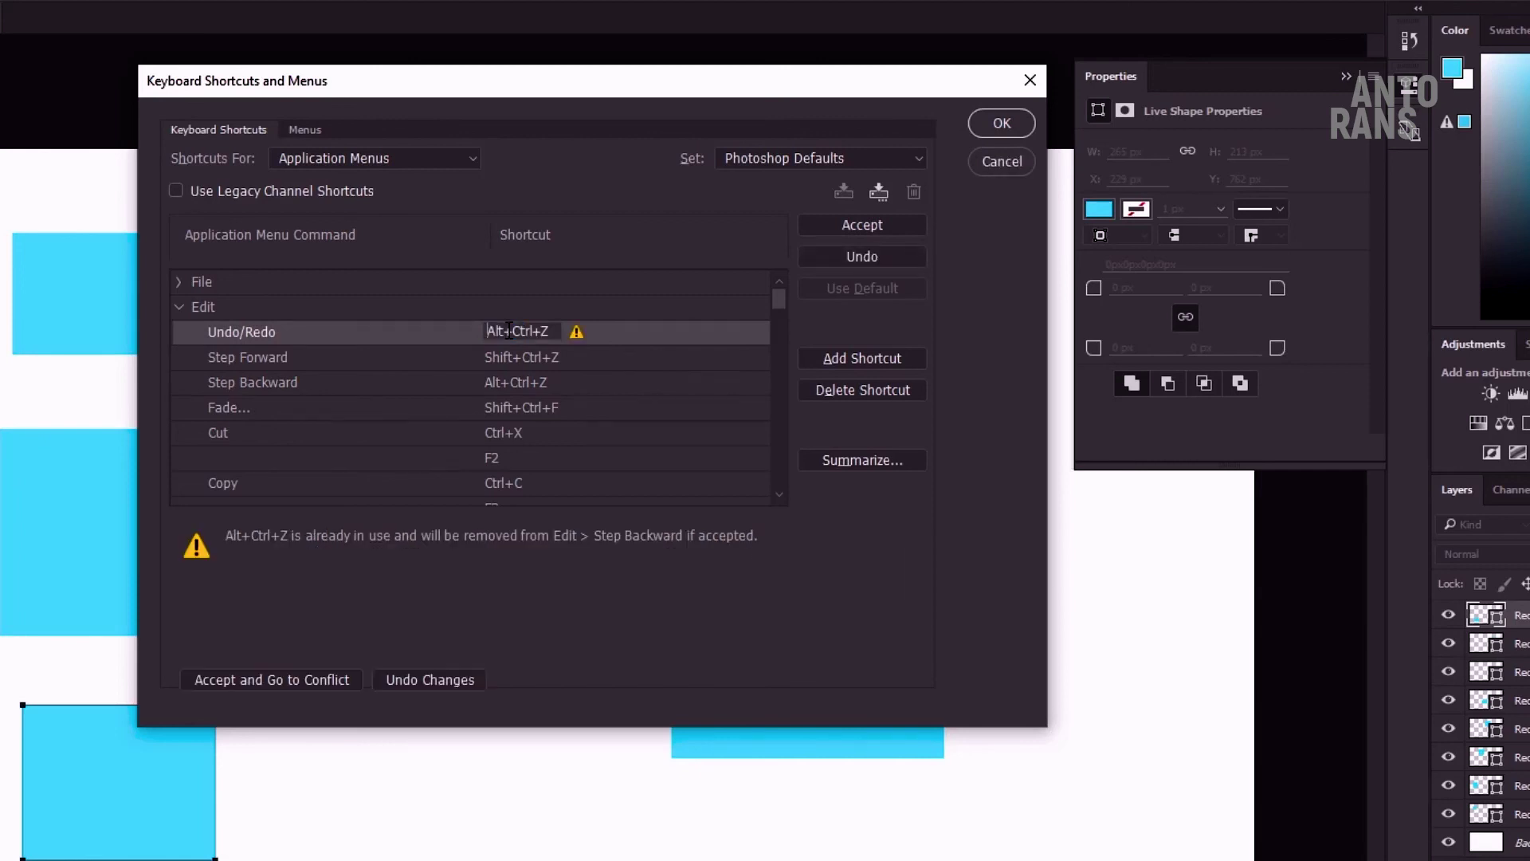
left_click(507, 382)
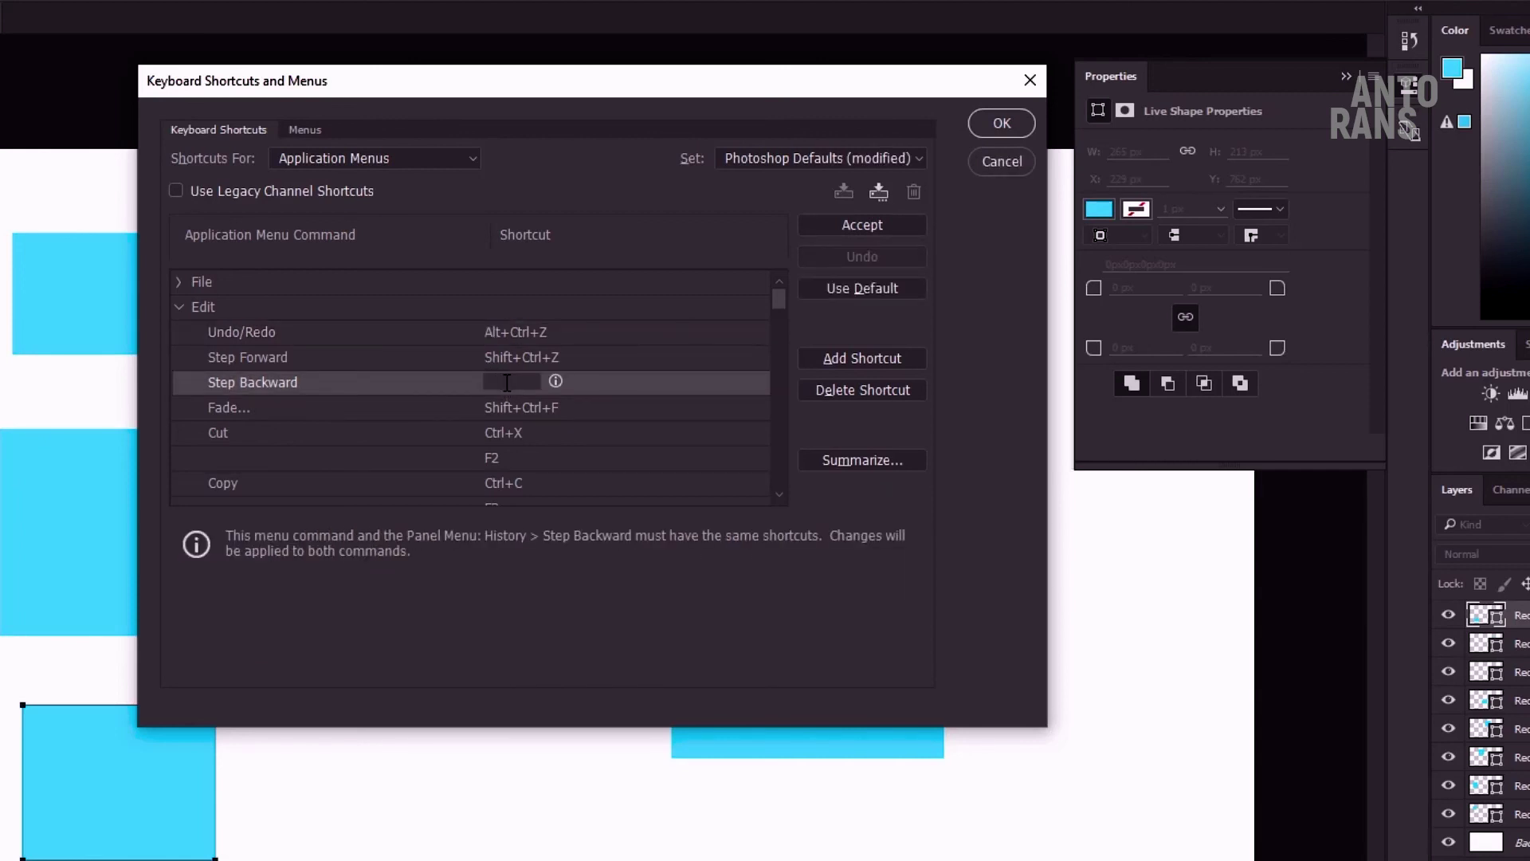
key("ctrl+z")
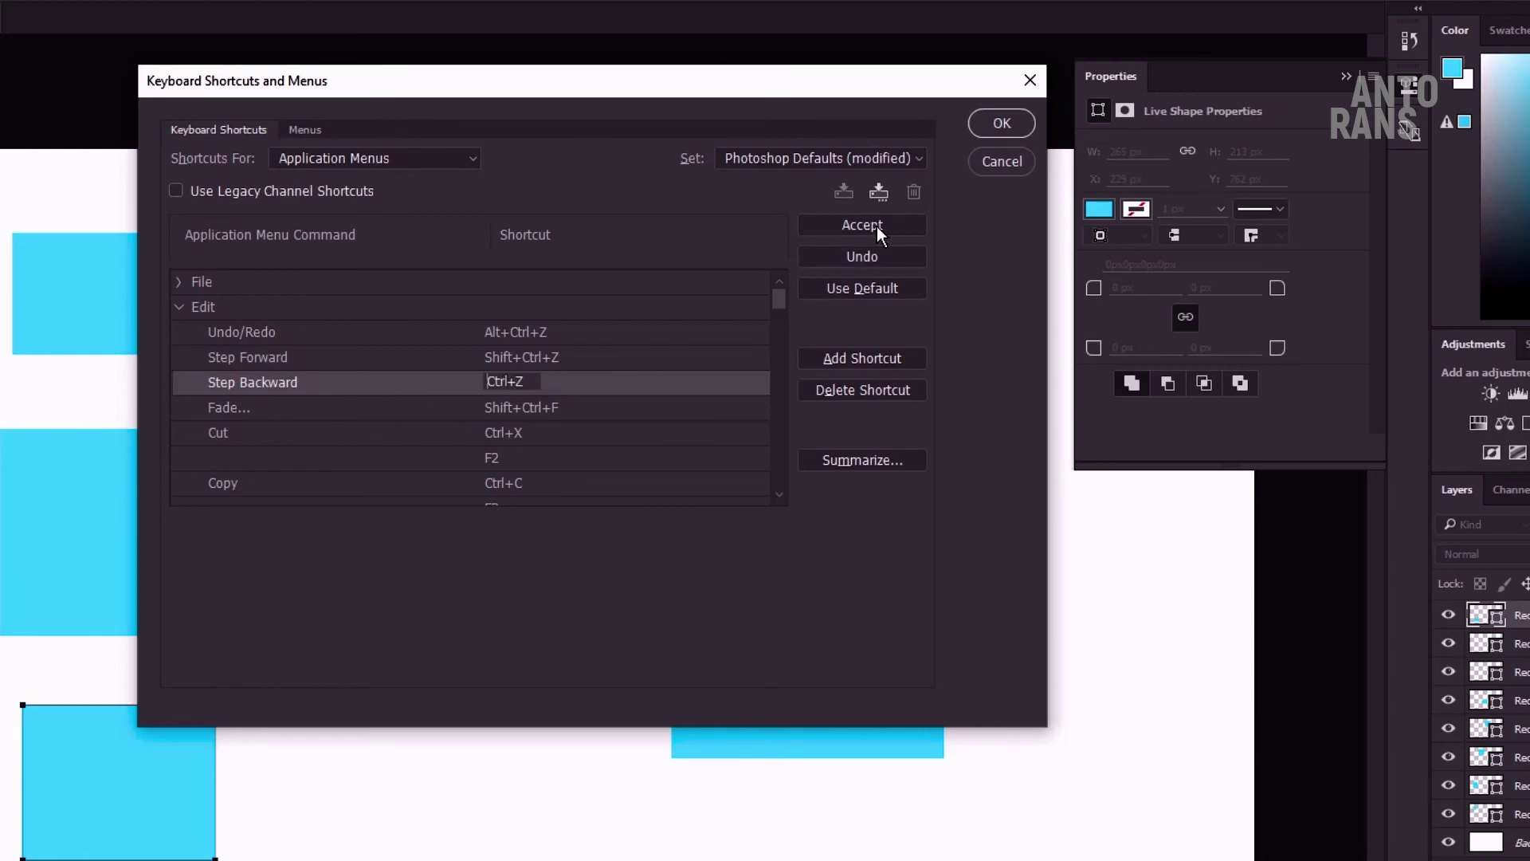
left_click(873, 227)
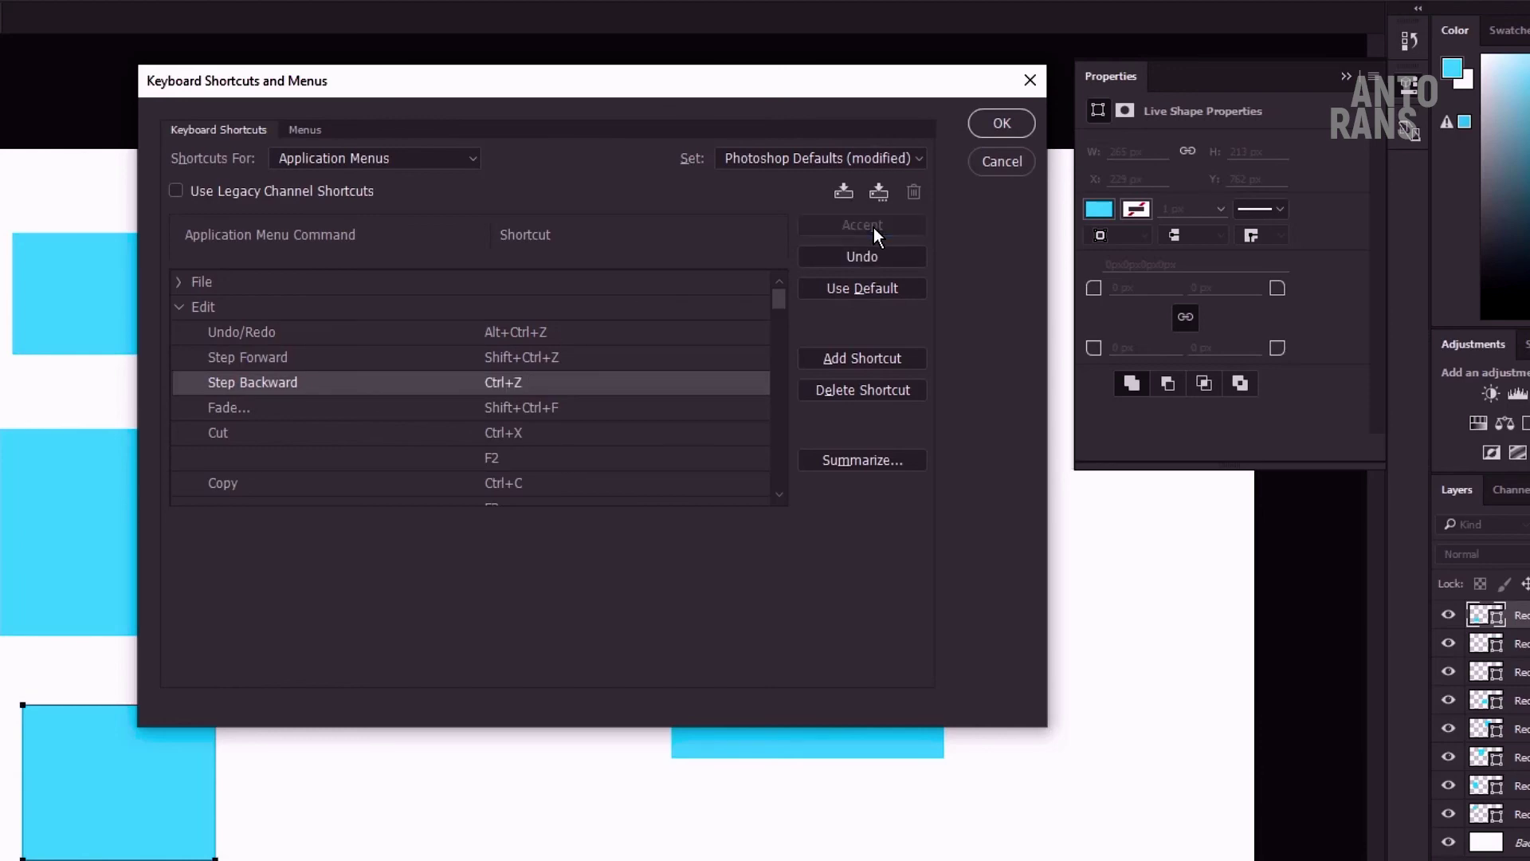
left_click(999, 121)
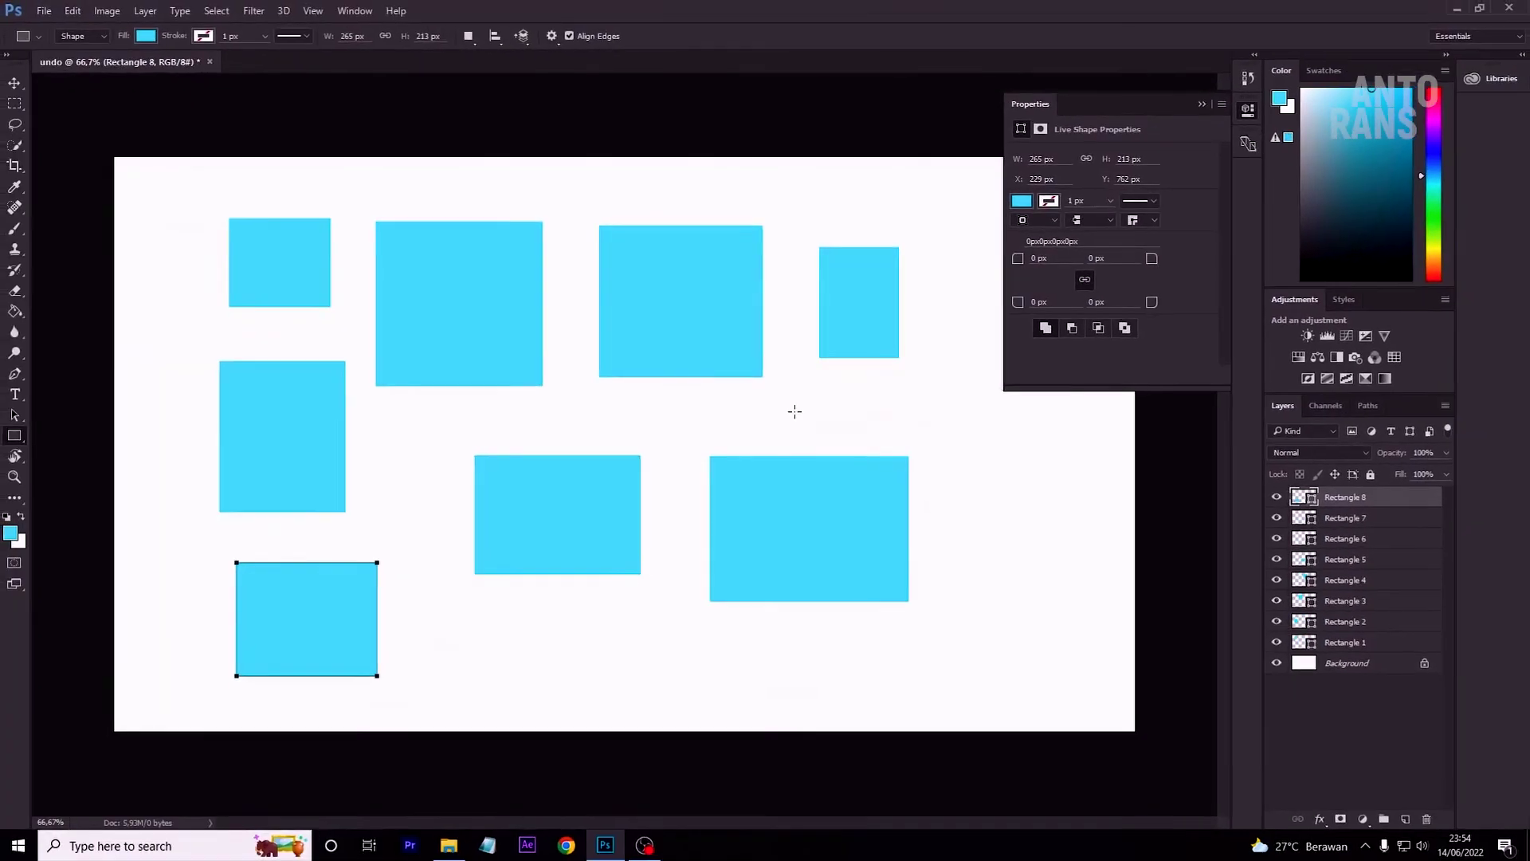
Draw a blue rectangle to the right of the canvas's middle row.
left_click_drag(798, 393, 947, 449)
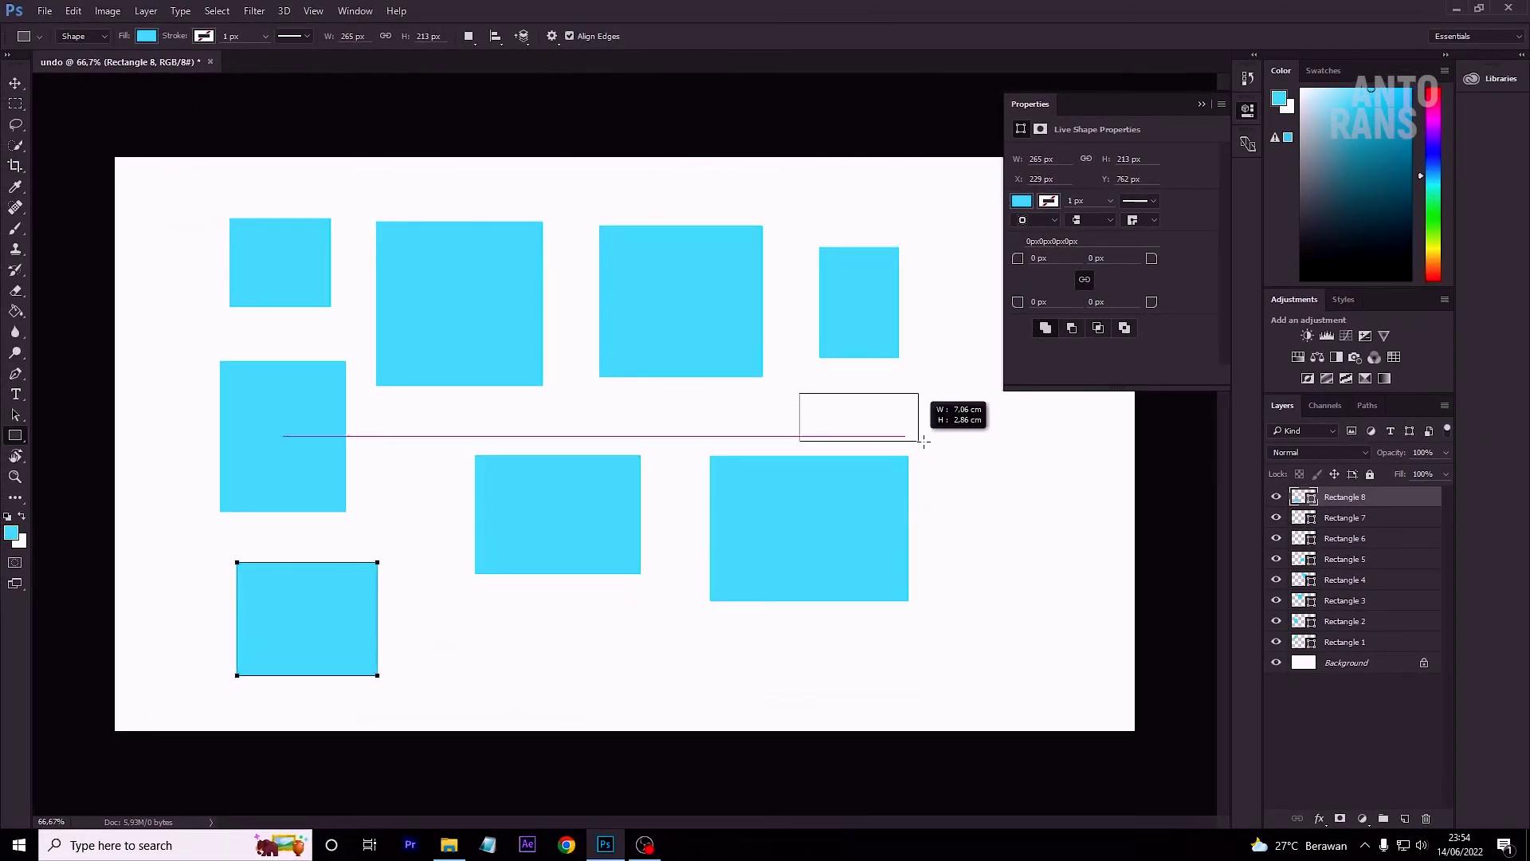